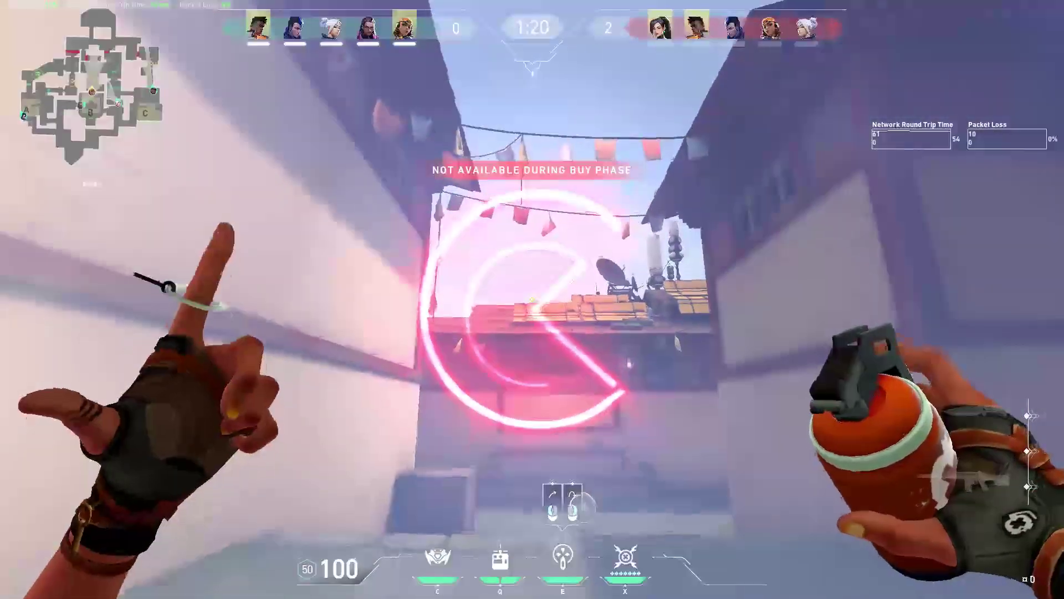
# - Send out the Boom Bot and kill Sage with the Phantom
pyautogui.press('c')
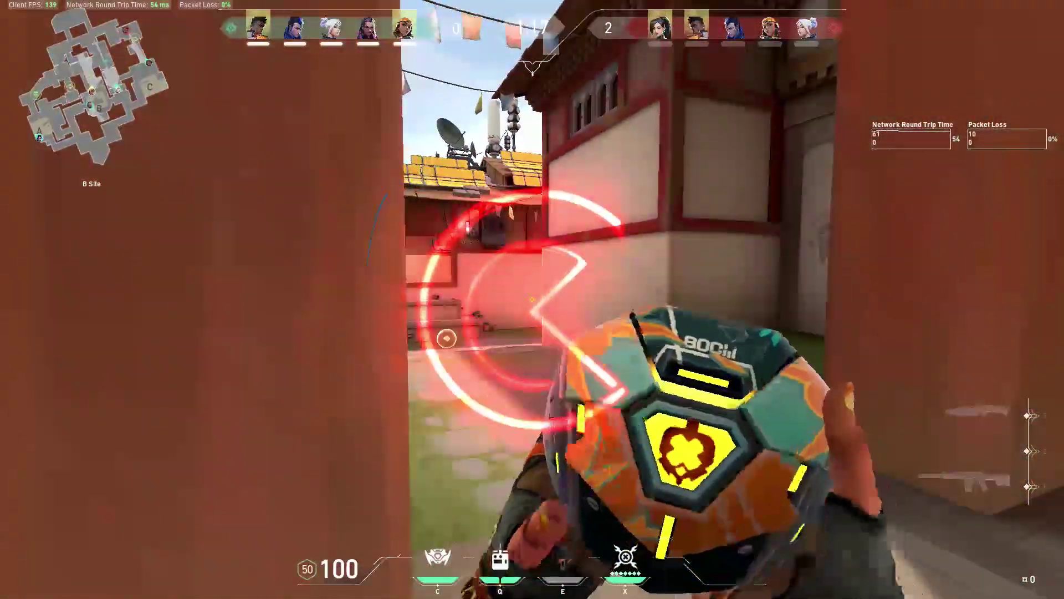
pyautogui.click(532, 300)
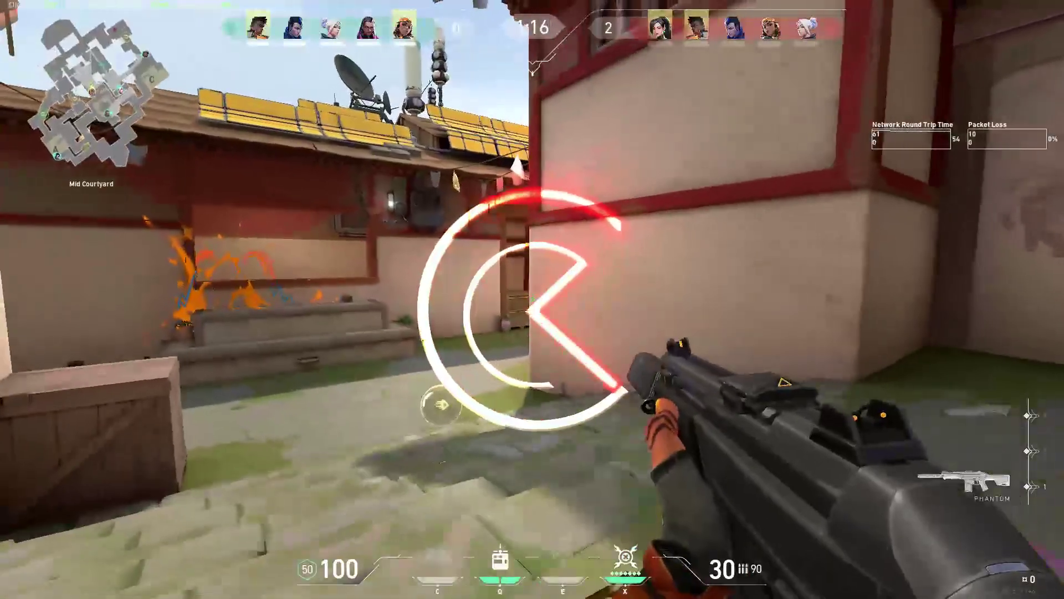
pyautogui.click(532, 299)
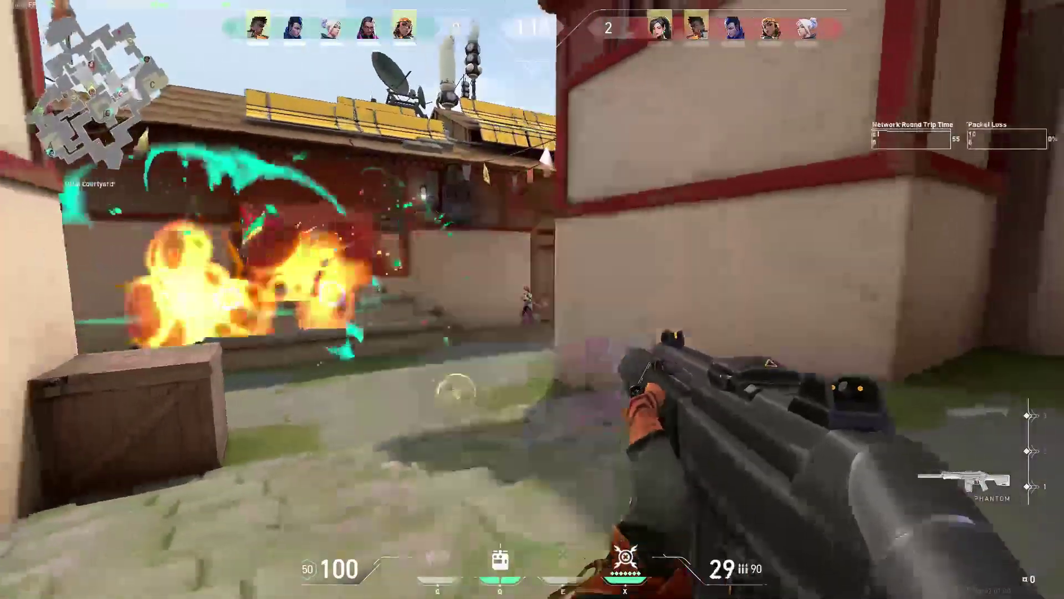
pyautogui.click(532, 299)
pyautogui.click(532, 299)
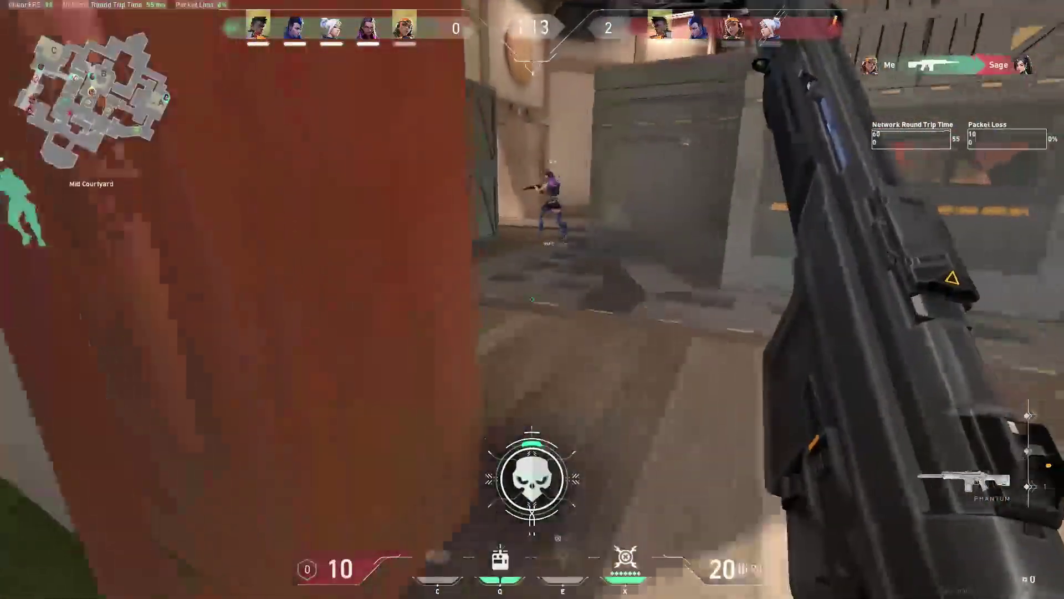
# - Run with the knife, check the scoreboard, and ready the Phantom again
pyautogui.press('3')
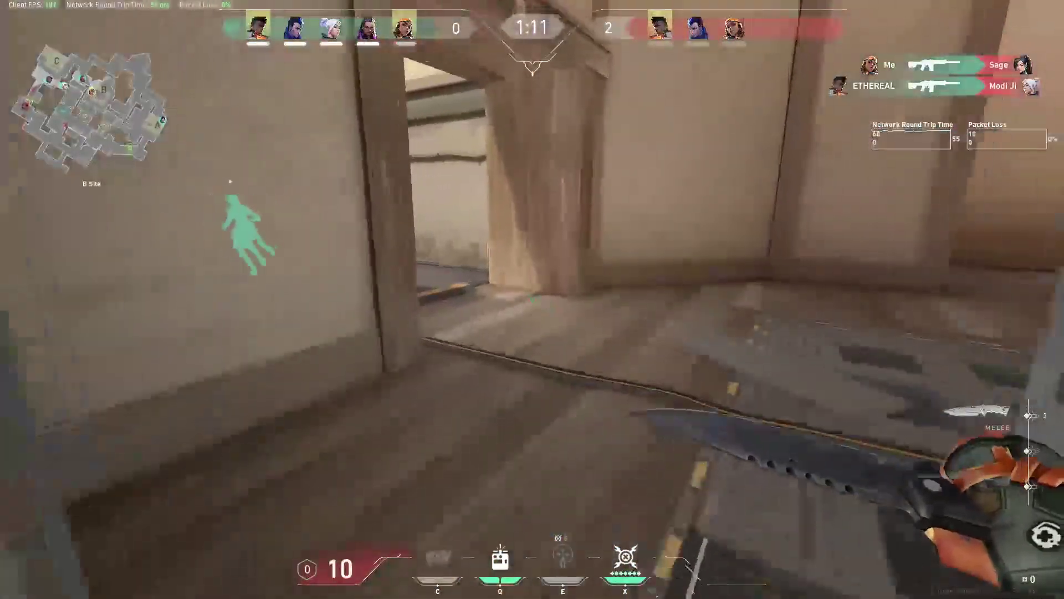
pyautogui.press('Tab')
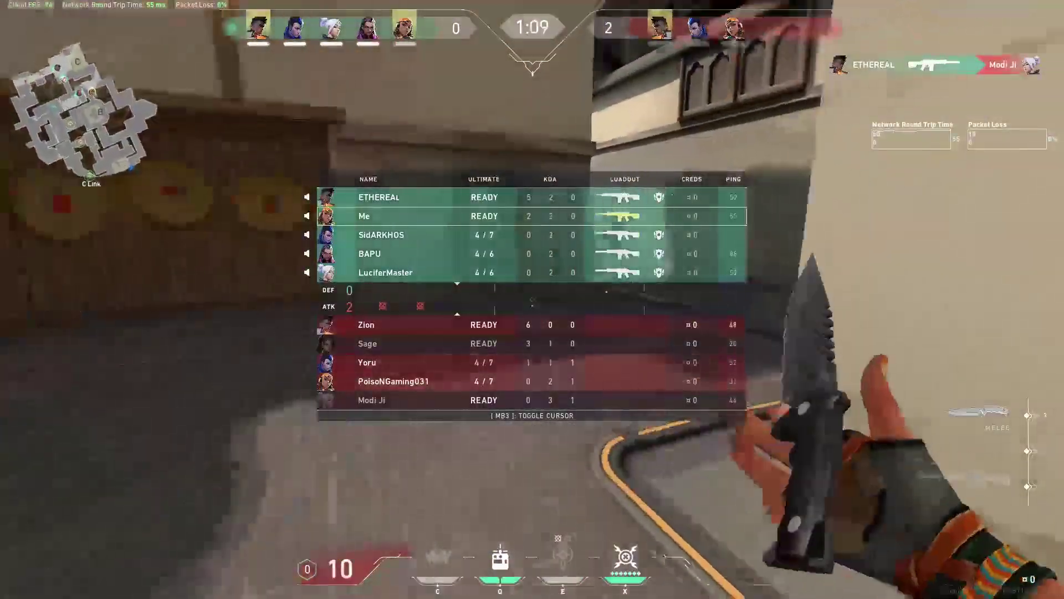
pyautogui.press('1')
pyautogui.press('Tab')
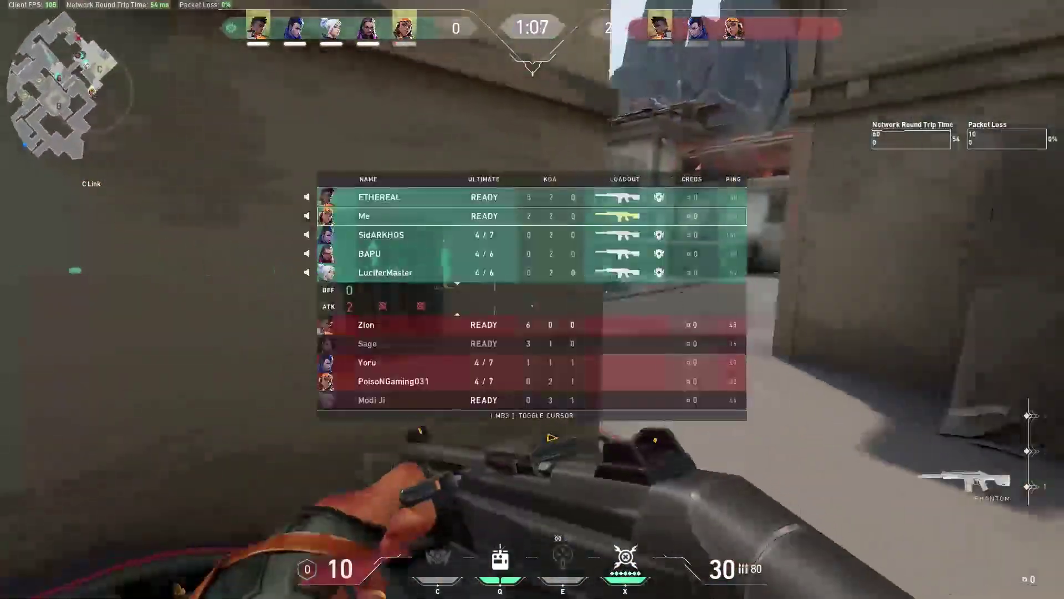
pyautogui.press('3')
pyautogui.press('1')
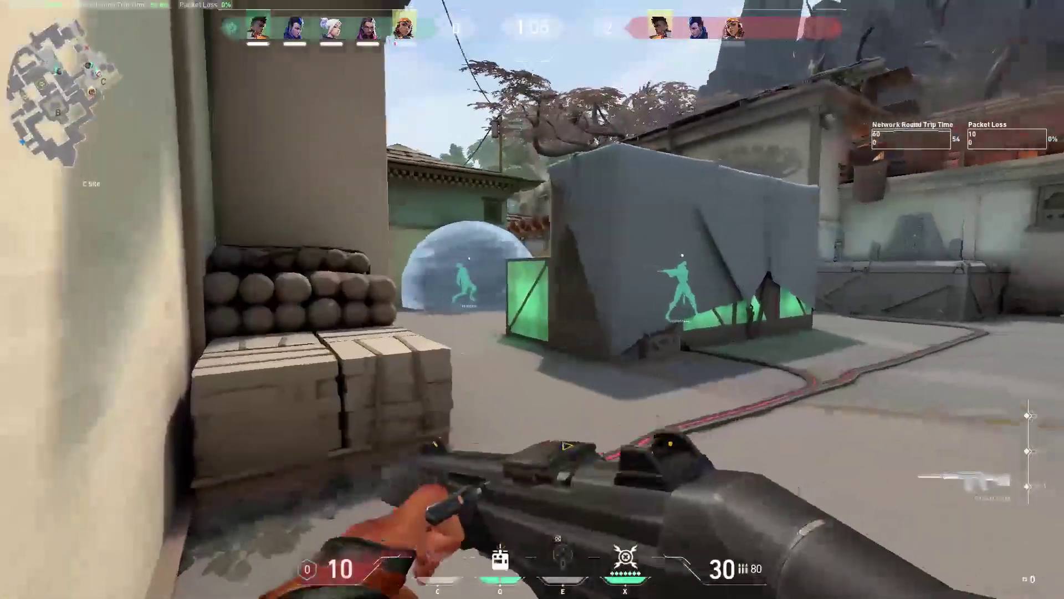
pyautogui.press('3')
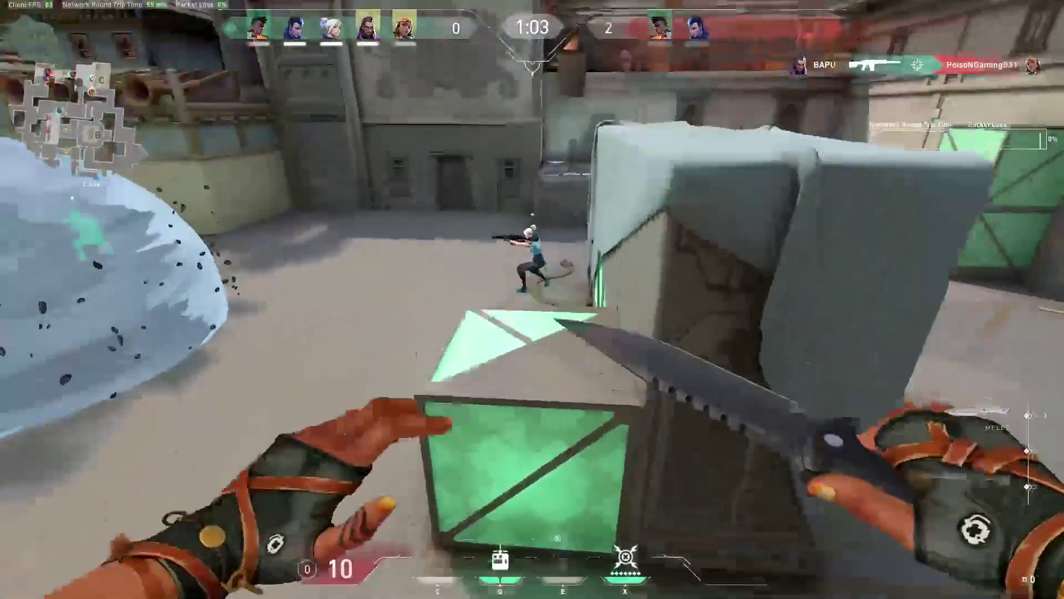
pyautogui.press('1')
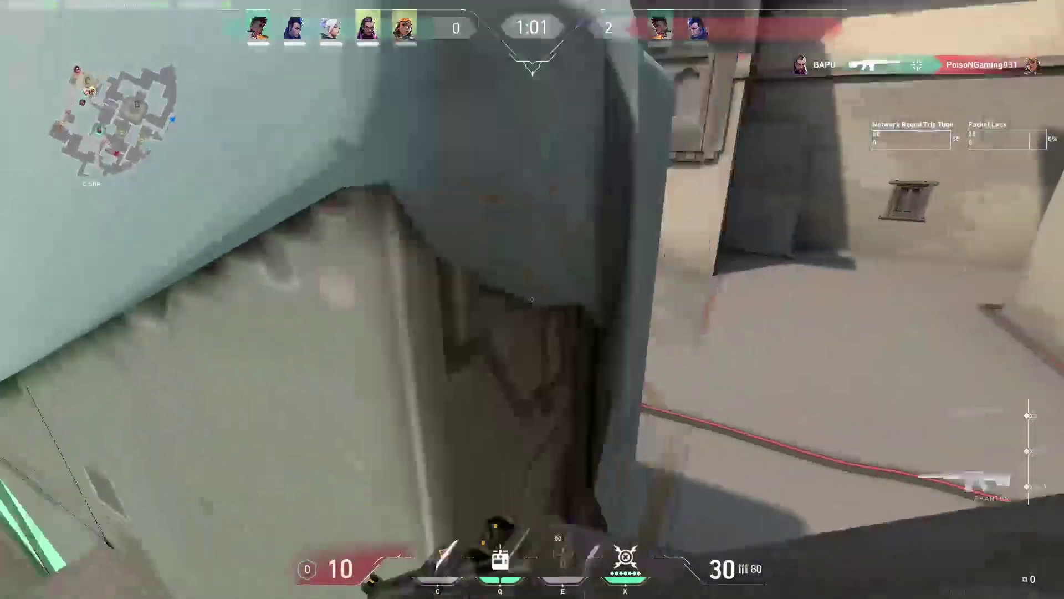
# - Fire at the enemy toward C Site to kill Yoru, then reload and draw the knife
pyautogui.click(532, 300)
pyautogui.click(533, 299)
pyautogui.click(532, 300)
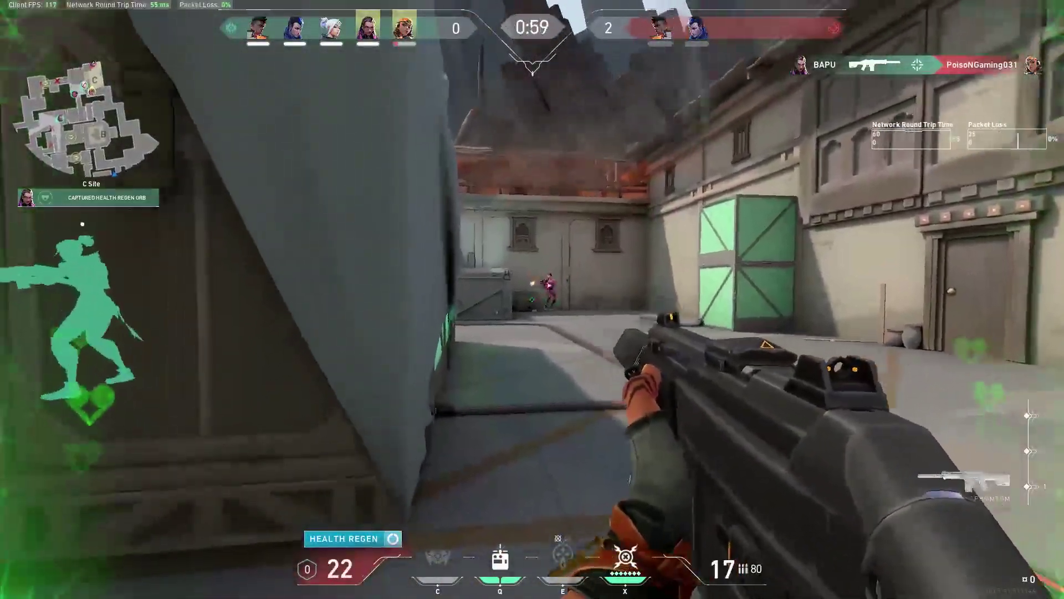
pyautogui.click(532, 299)
pyautogui.click(532, 300)
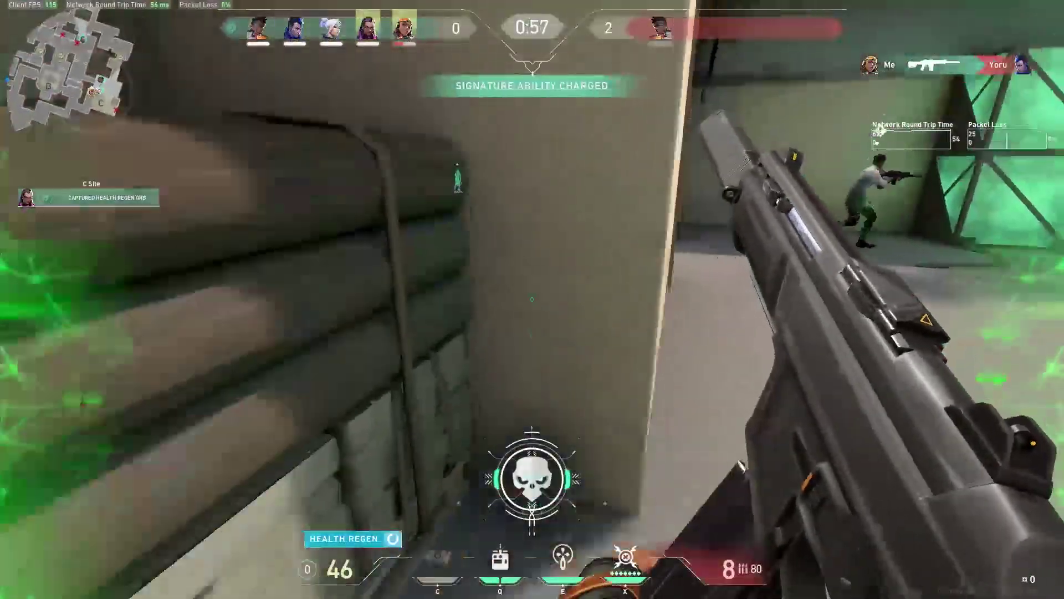
pyautogui.press('3')
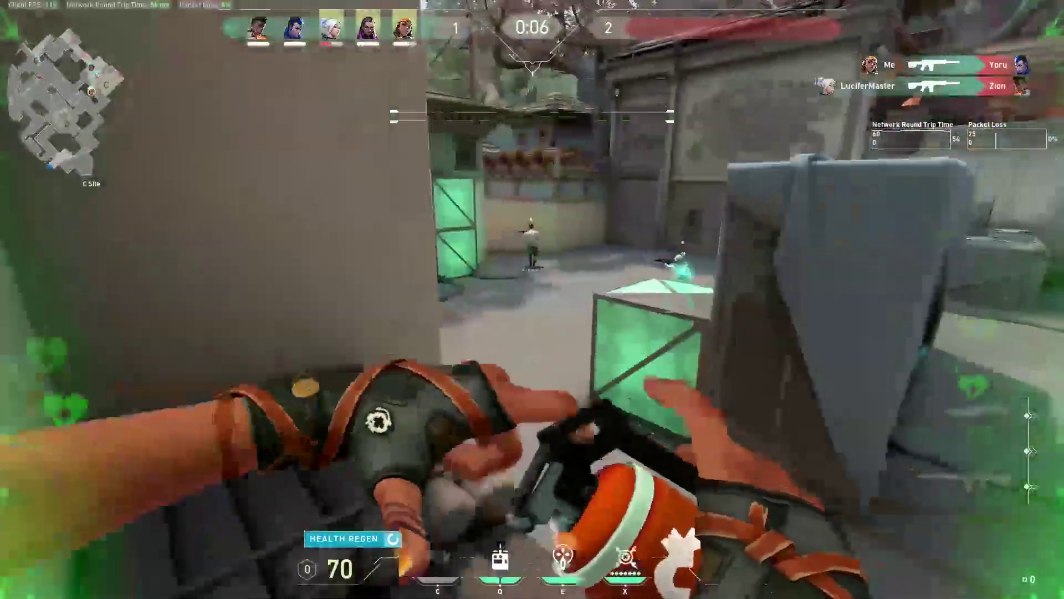
# - Fire the Showstopper and spray the Phantom down the alley, then view the scoreboard and combat report
pyautogui.press('1')
pyautogui.press('Tab')
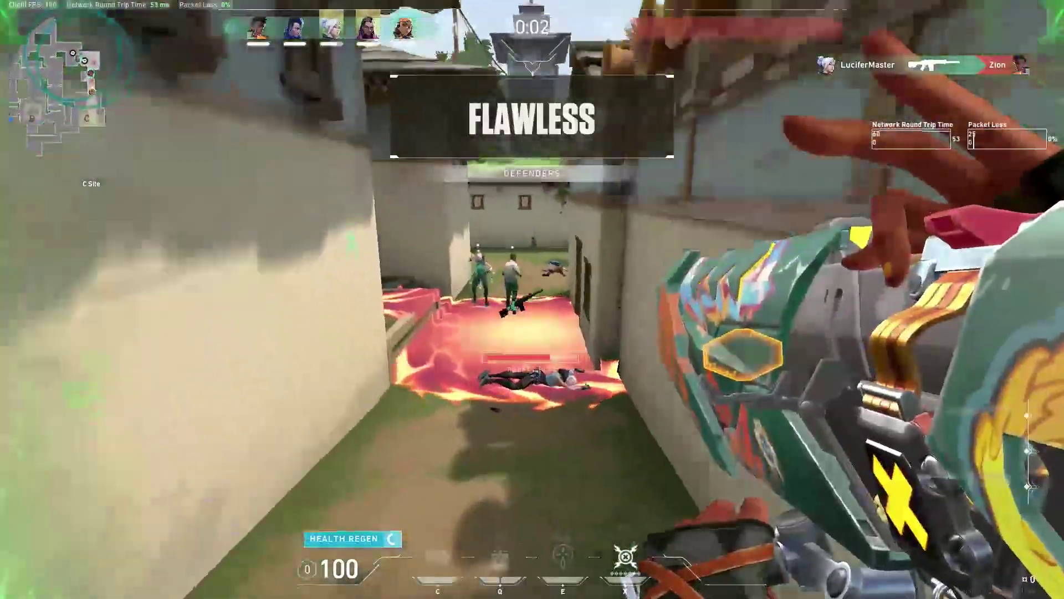
pyautogui.click(533, 299)
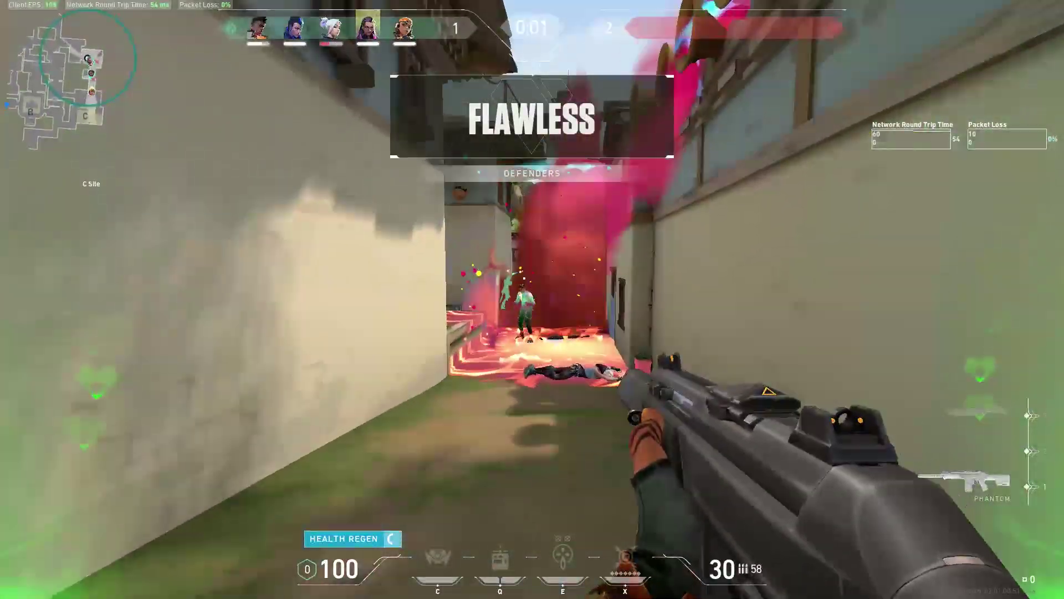
pyautogui.click(532, 299)
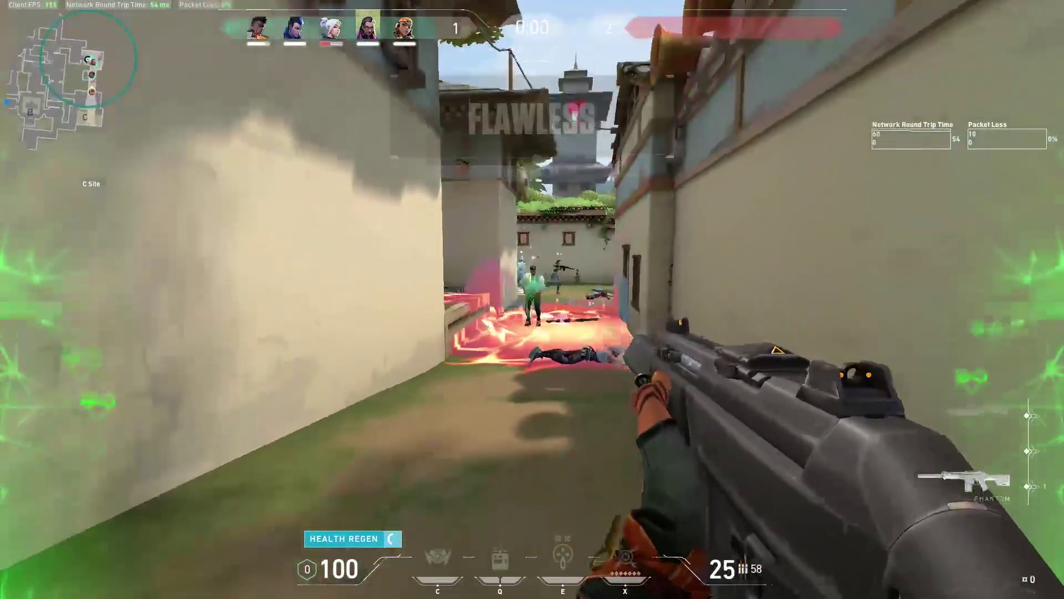
pyautogui.click(533, 299)
pyautogui.press('Tab')
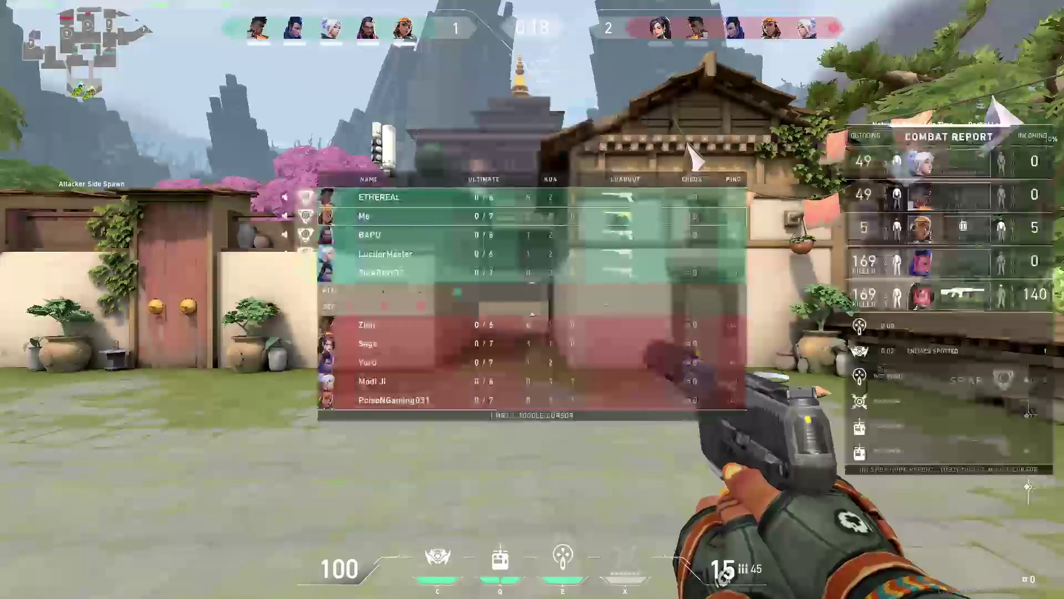
# - Enter the garage, swap the pistol for the floor SMG, then grab the RPD
pyautogui.press('3')
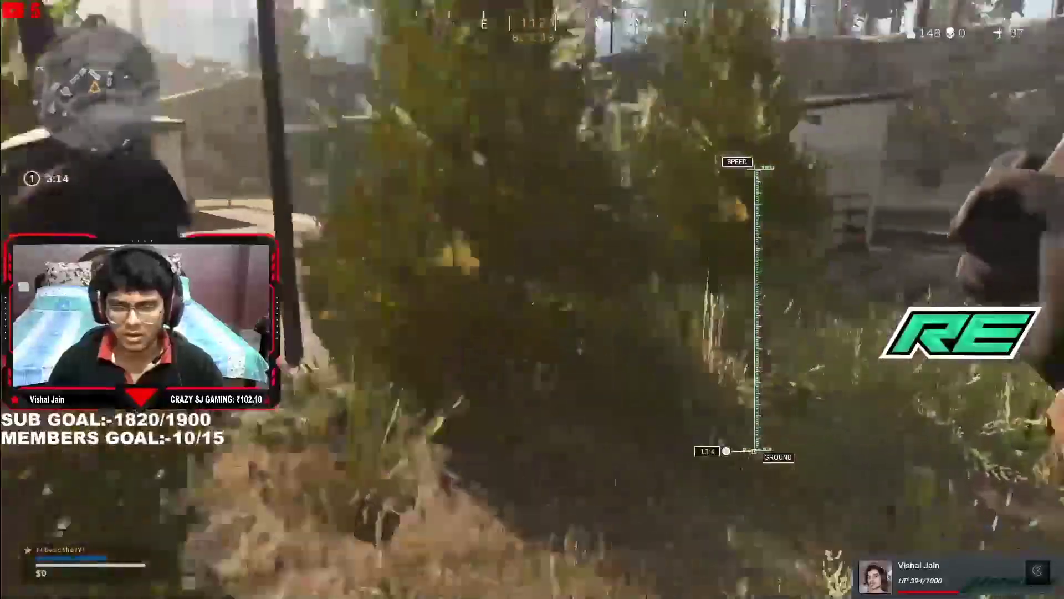
pyautogui.press('w')
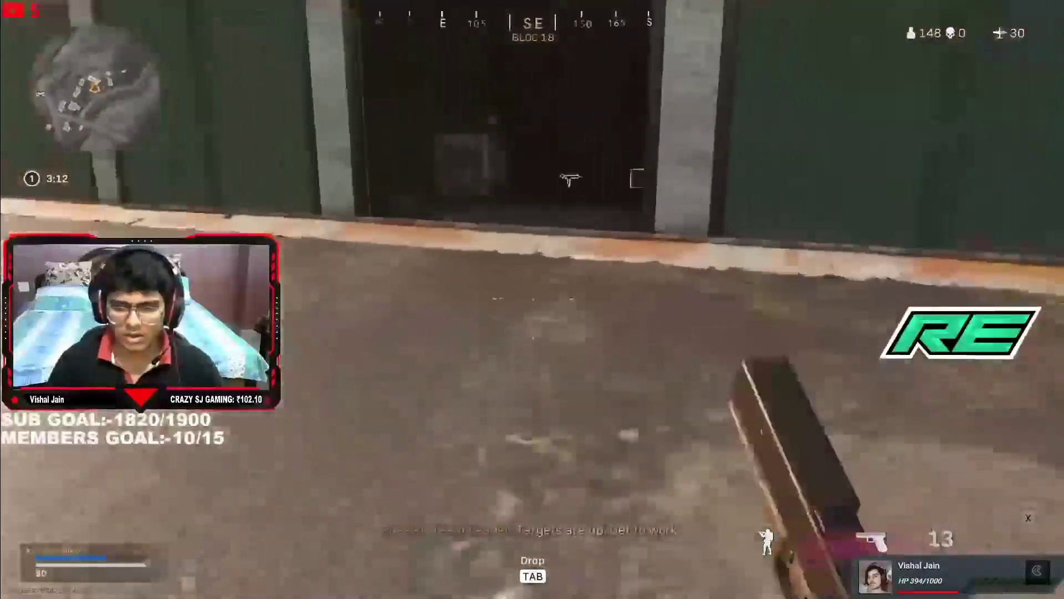
pyautogui.press('f')
pyautogui.press('f')
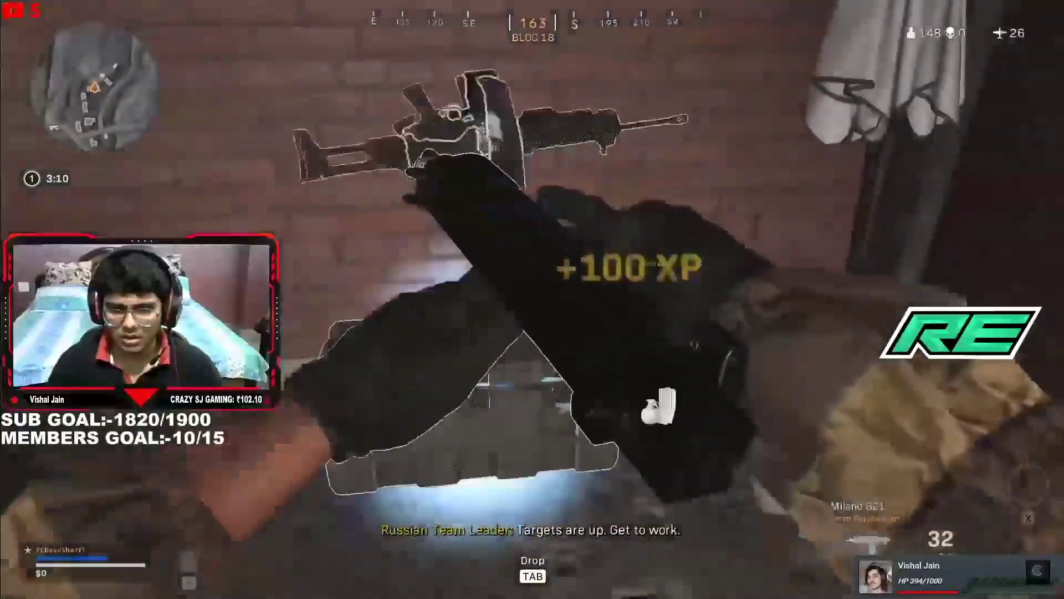
pyautogui.press('1')
pyautogui.press('2')
pyautogui.press('w')
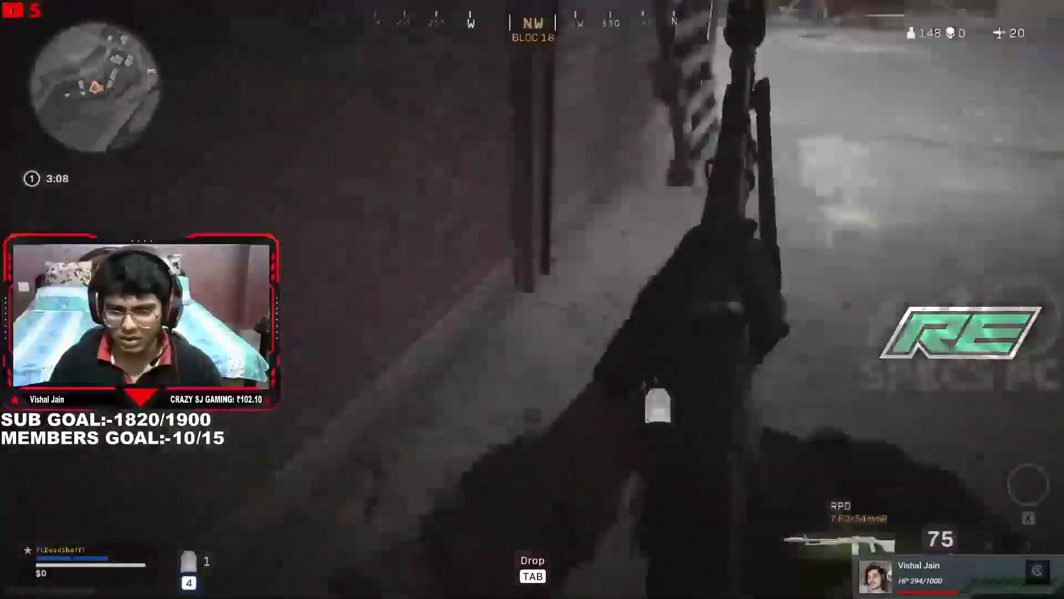
# - Move around the yard with the RPD and head into the dark building and alley
pyautogui.press('w')
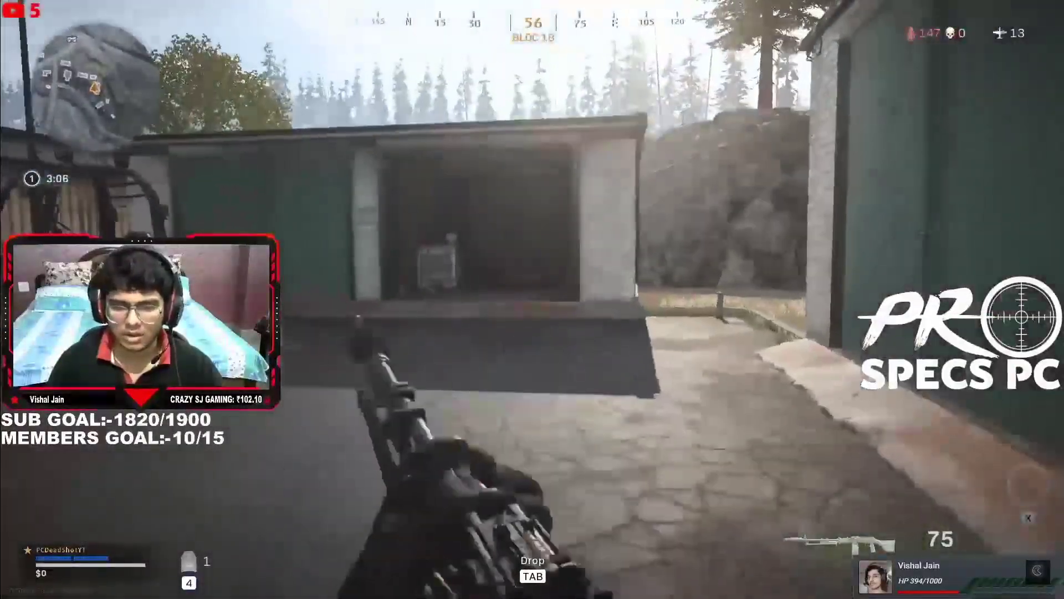
pyautogui.press('4')
pyautogui.press('w')
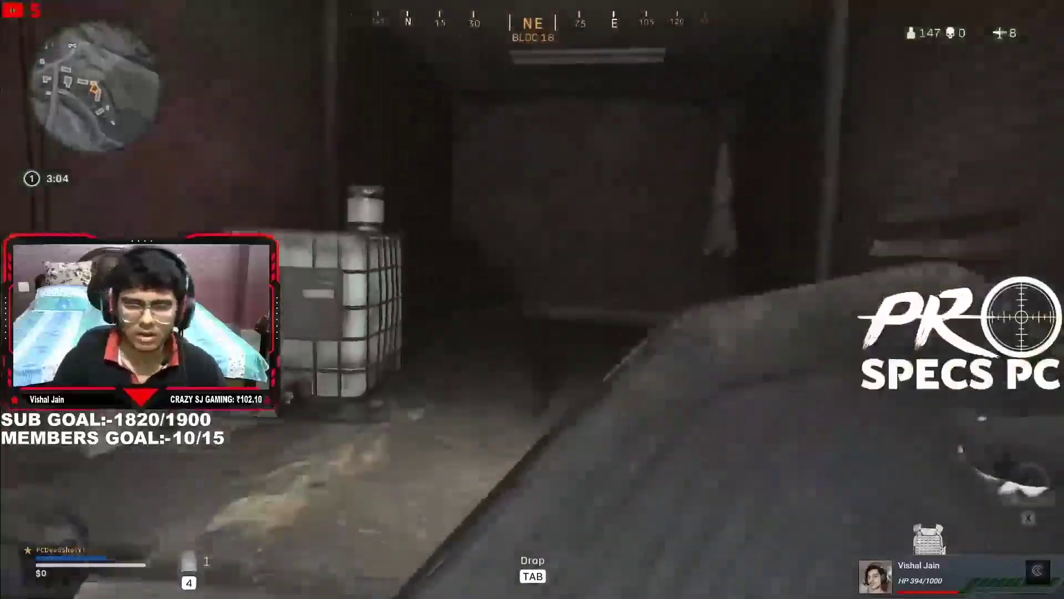
pyautogui.press('w')
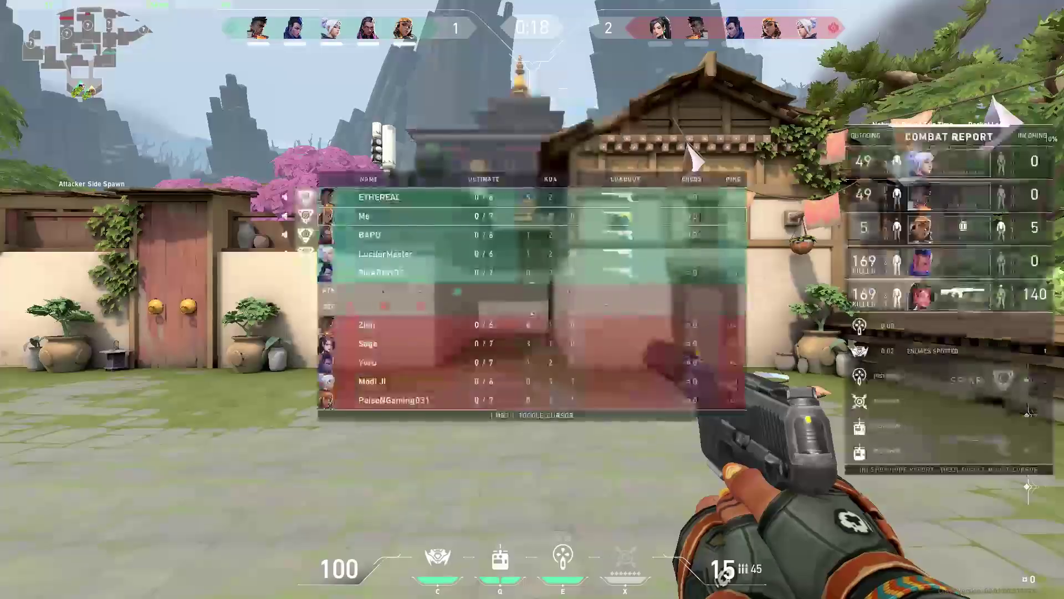
pyautogui.press('3')
pyautogui.press('w')
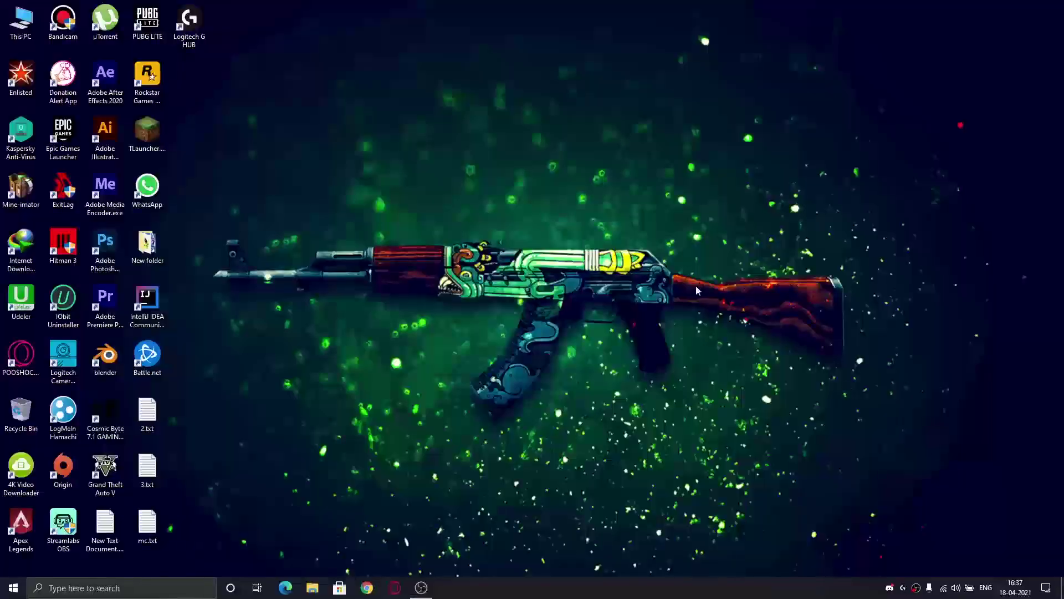
# - Open Display settings from the desktop menu and scroll down toward Graphics settings
pyautogui.rightClick(652, 234)
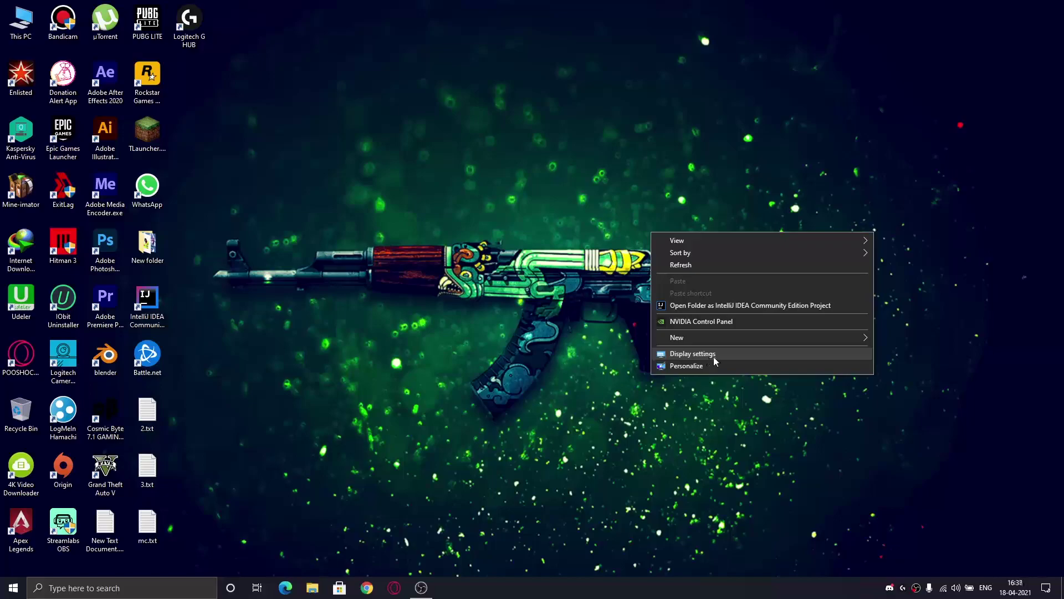
pyautogui.click(715, 354)
pyautogui.scroll(-5, 558, 387)
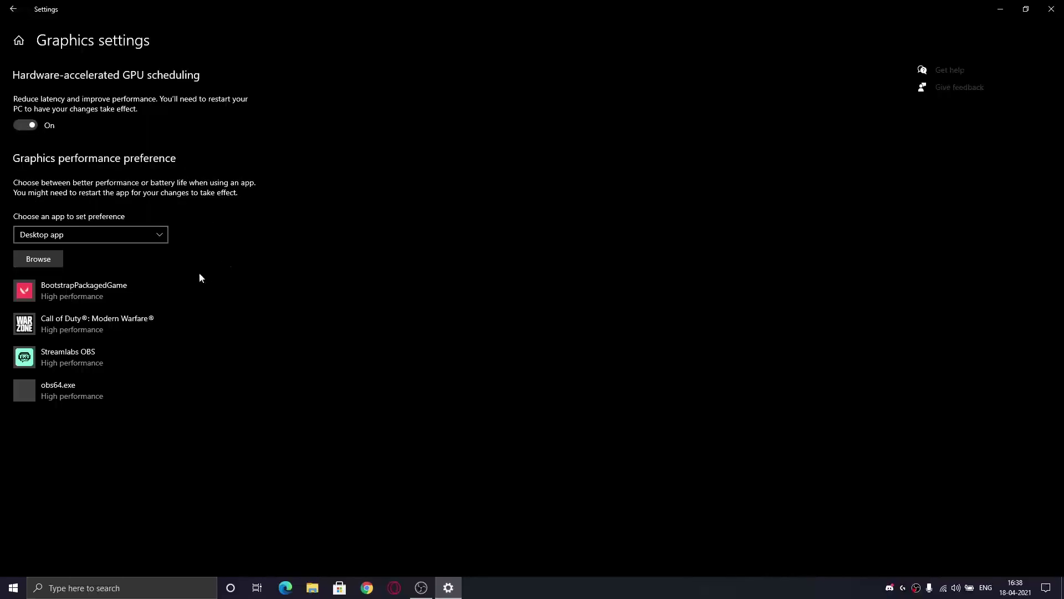
# - Remove Streamlabs OBS, obs64.exe, Call of Duty and BootstrapPackagedGame from the graphics list
pyautogui.click(102, 362)
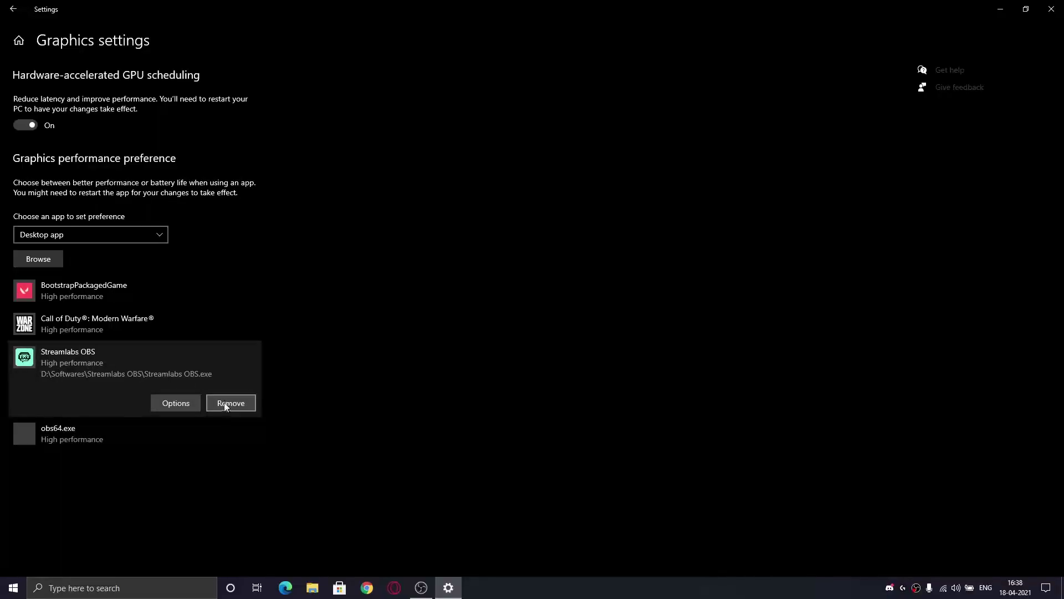
pyautogui.click(226, 406)
pyautogui.click(85, 349)
pyautogui.click(249, 402)
pyautogui.click(177, 328)
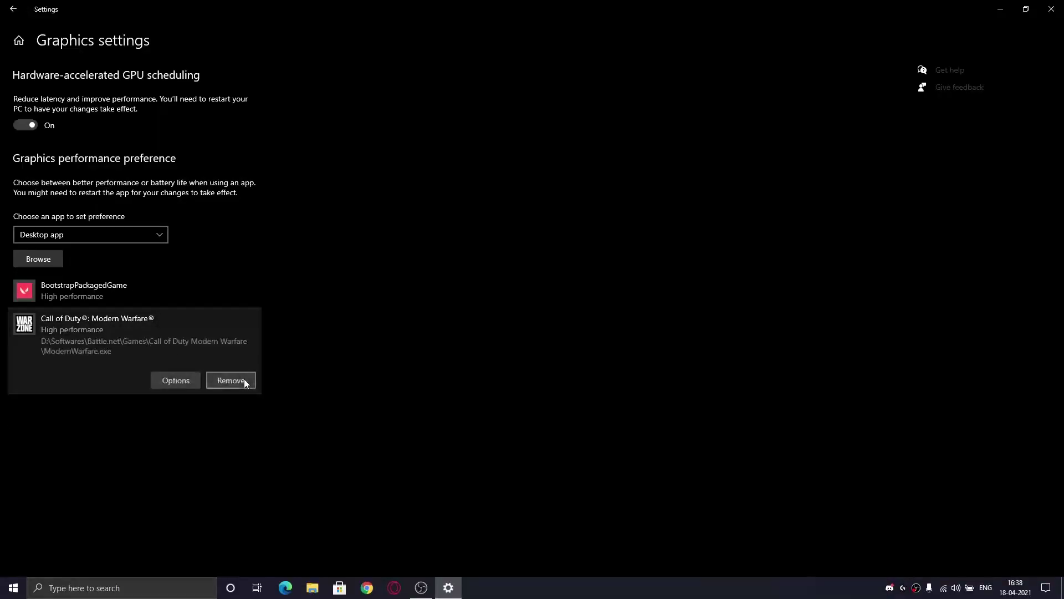
pyautogui.click(244, 380)
pyautogui.click(115, 301)
pyautogui.click(247, 345)
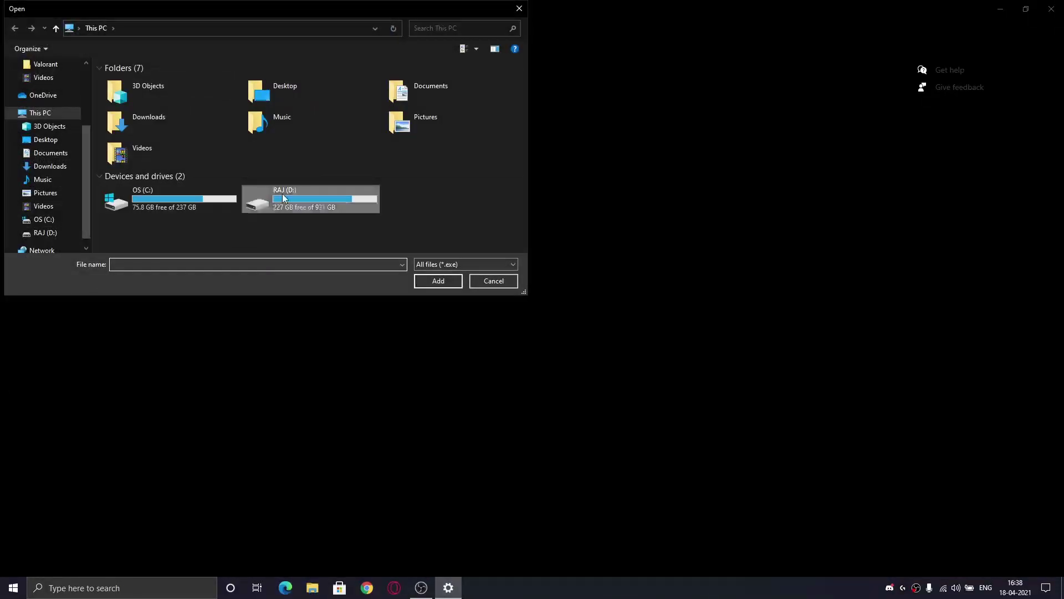
# - Add VALORANT.exe from D:\Softwares\Riot Games\VALORANT\live to the graphics list
pyautogui.doubleClick(277, 199)
pyautogui.doubleClick(148, 127)
pyautogui.scroll(-3, 142, 212)
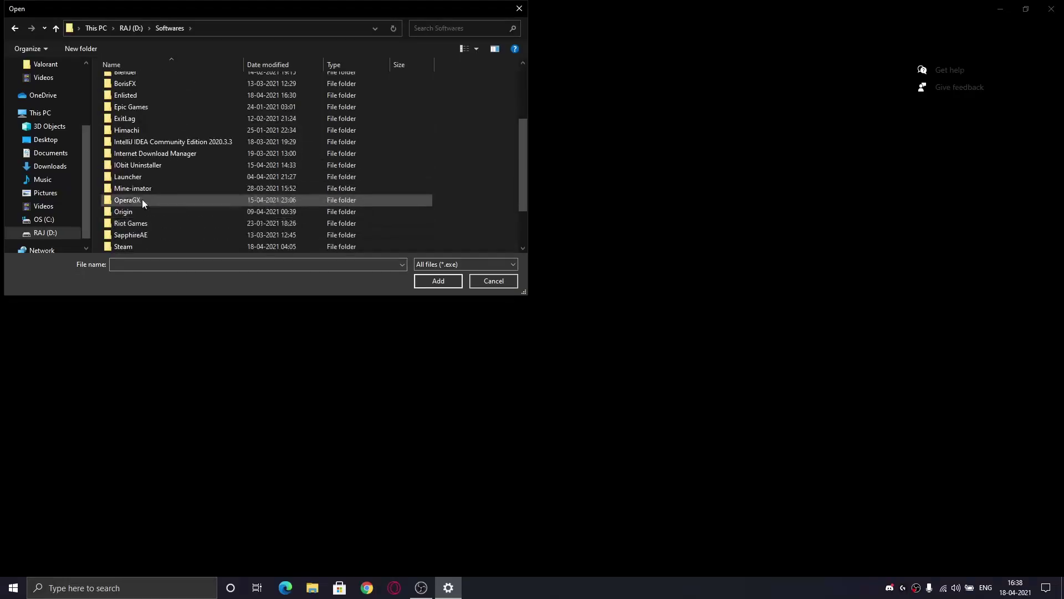
pyautogui.doubleClick(128, 224)
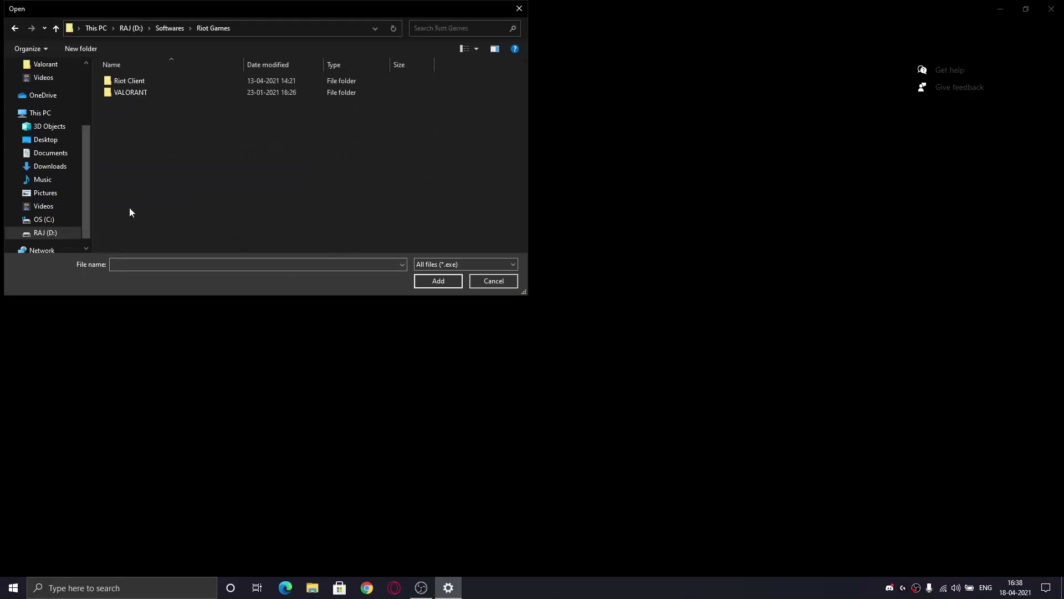
pyautogui.doubleClick(136, 89)
pyautogui.doubleClick(131, 82)
pyautogui.doubleClick(142, 108)
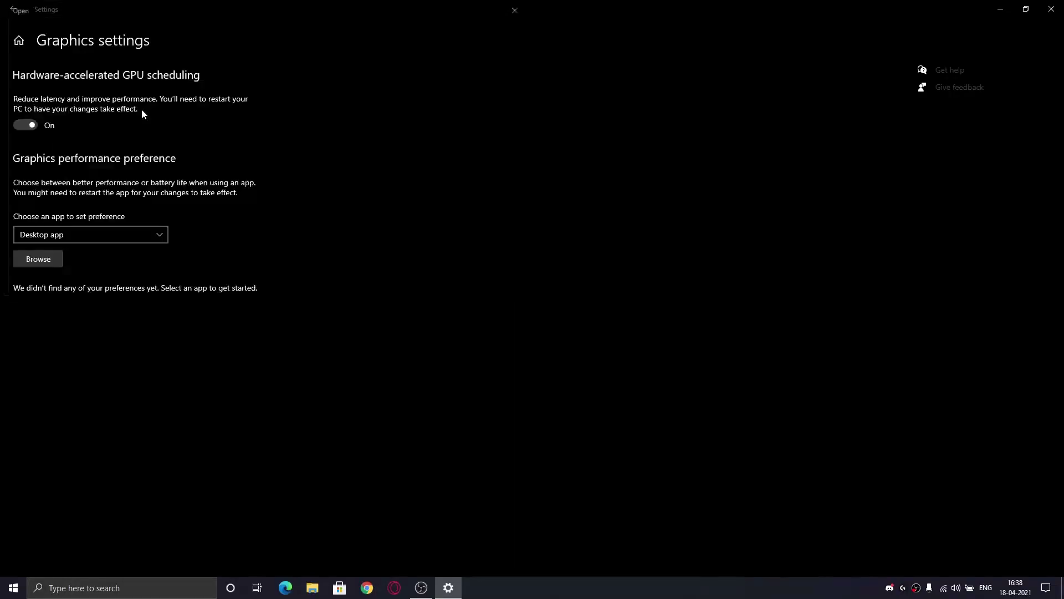
# - Save VALORANT.exe at High performance, then browse back up toward the Softwares folder
pyautogui.click(176, 337)
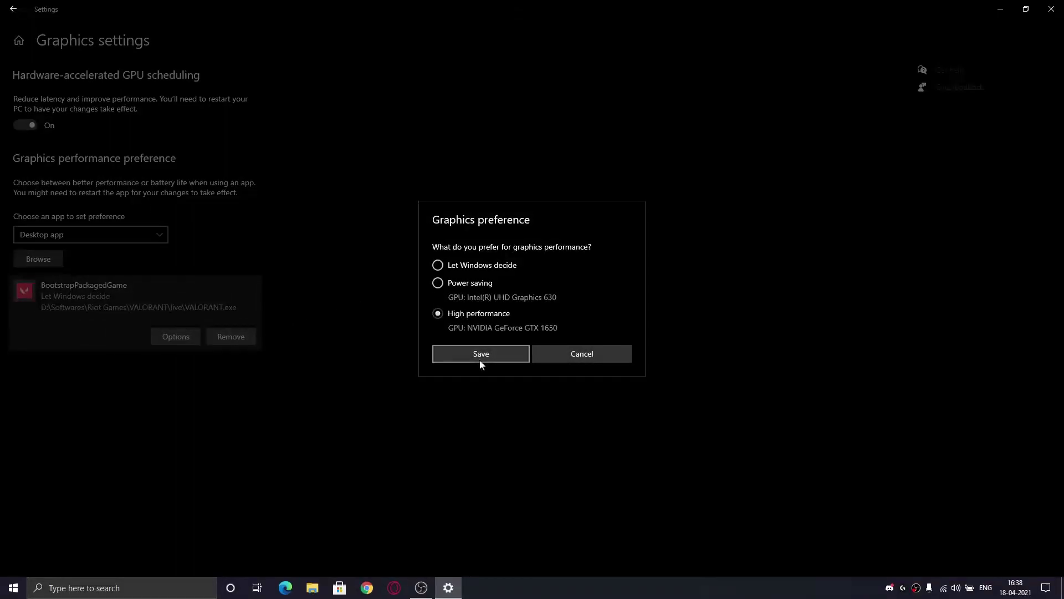
pyautogui.click(481, 355)
pyautogui.click(24, 264)
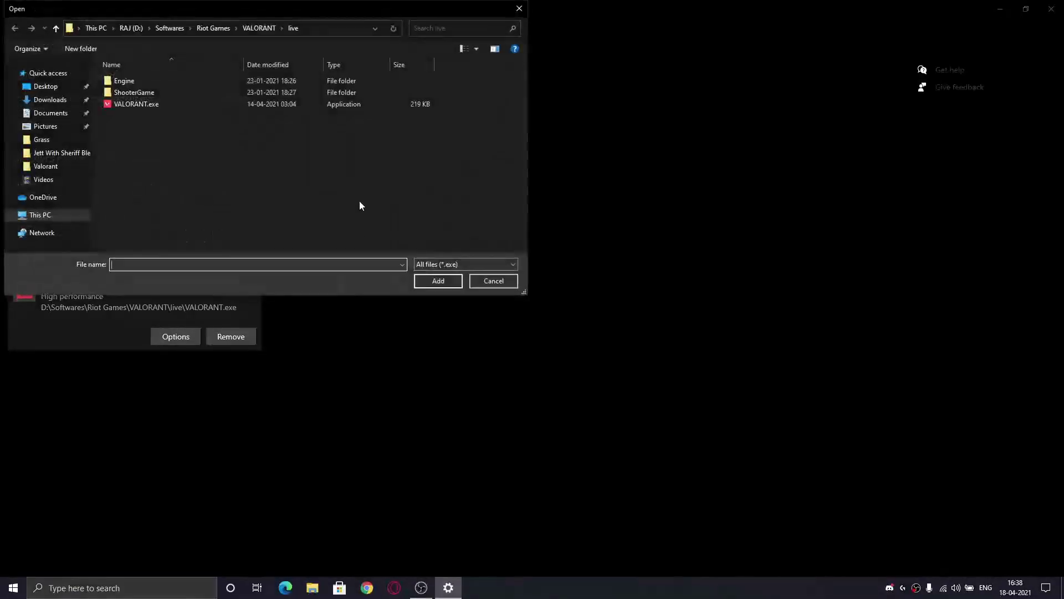
pyautogui.hotkey('alt', 'Up')
pyautogui.hotkey('alt', 'Up')
pyautogui.hotkey('alt', 'Up')
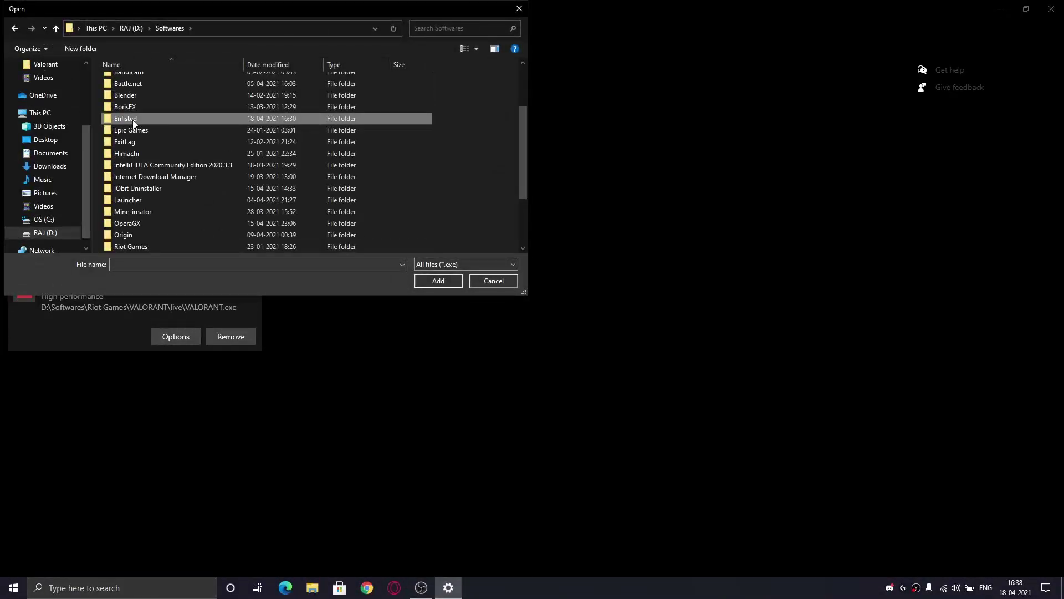
pyautogui.scroll(4, 132, 120)
# - Add ModernWarfare.exe from Battle.net\Games\Call of Duty Modern Warfare at High performance
pyautogui.doubleClick(124, 92)
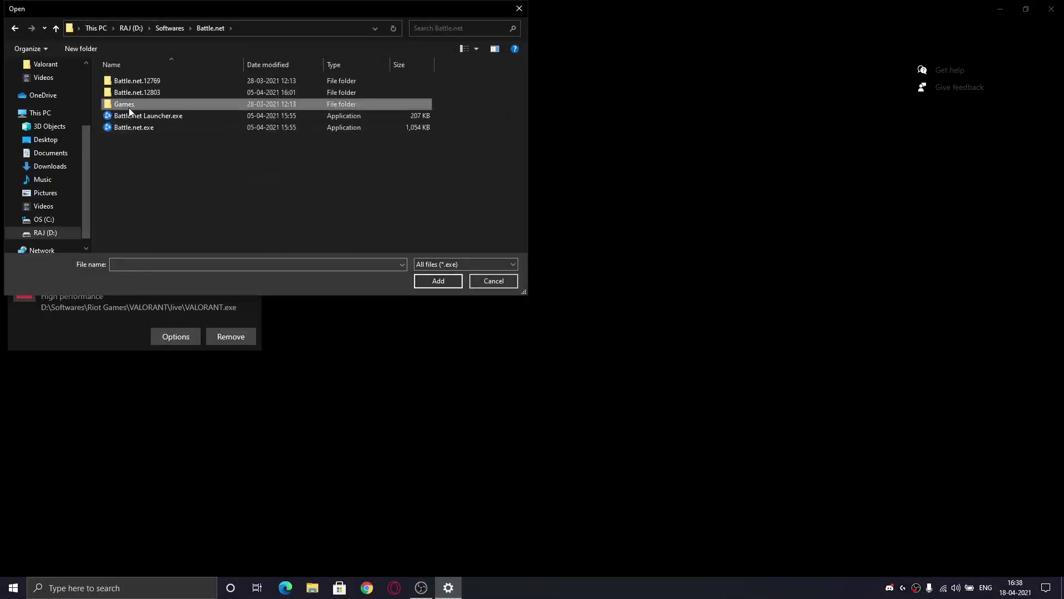
pyautogui.doubleClick(124, 101)
pyautogui.doubleClick(124, 79)
pyautogui.doubleClick(134, 150)
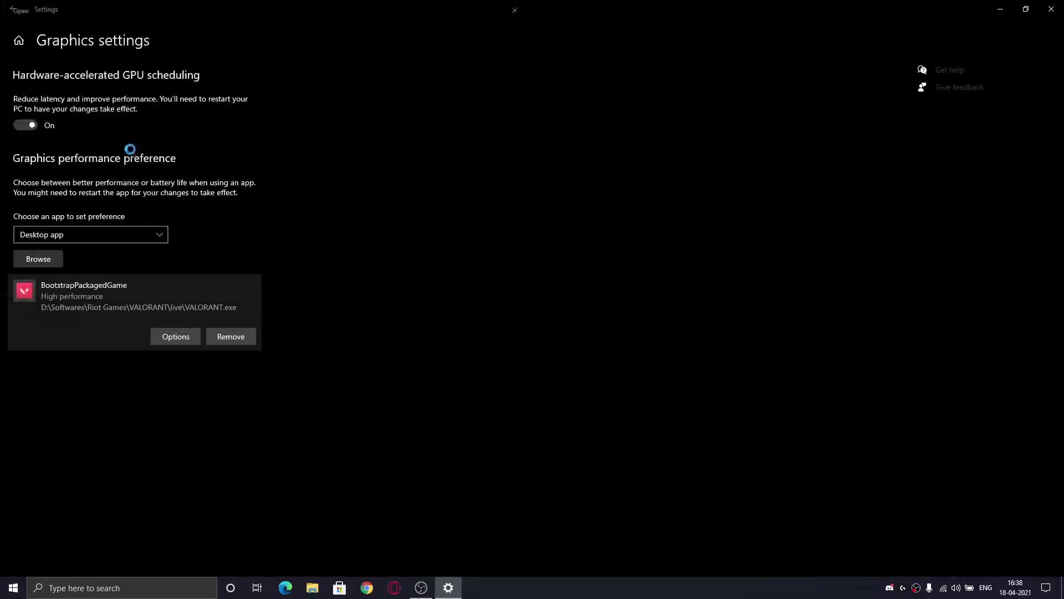
pyautogui.click(174, 384)
pyautogui.click(497, 319)
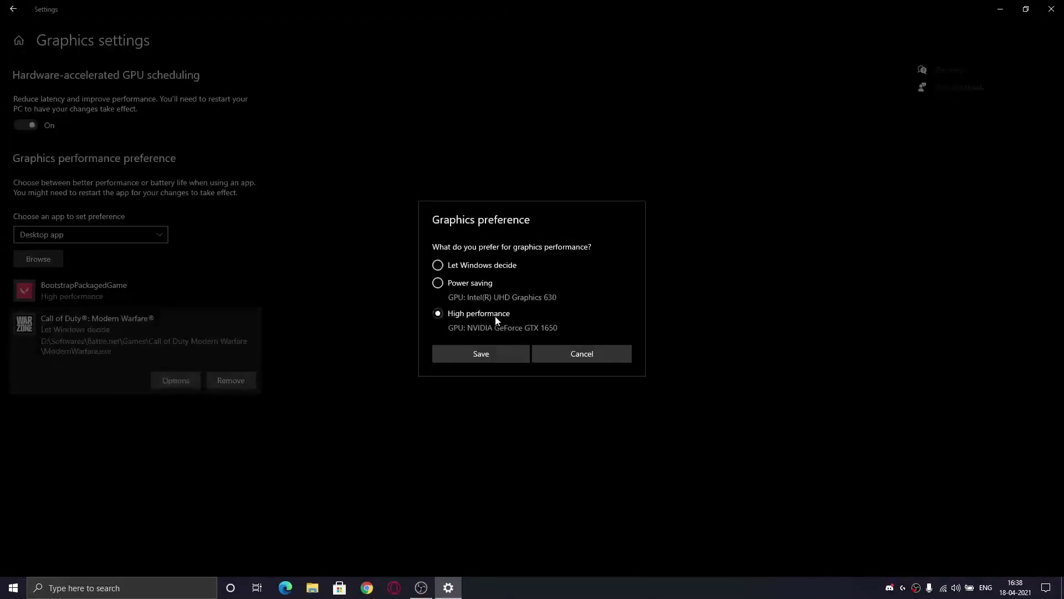
pyautogui.click(491, 354)
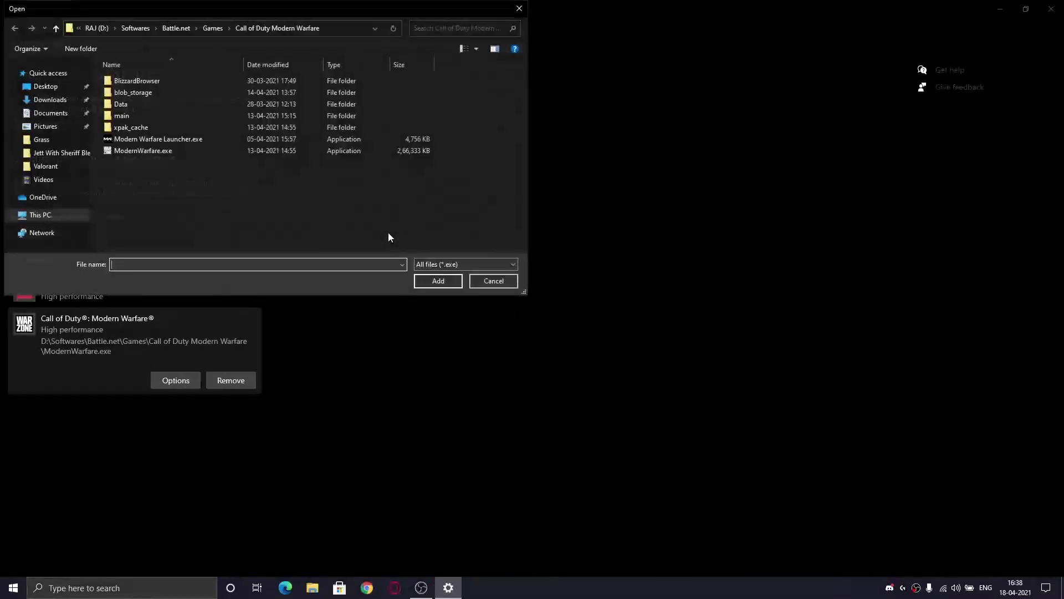
# - Add Streamlabs OBS.exe from its folder and save it at High performance
pyautogui.hotkey('alt', 'Up')
pyautogui.hotkey('alt', 'Up')
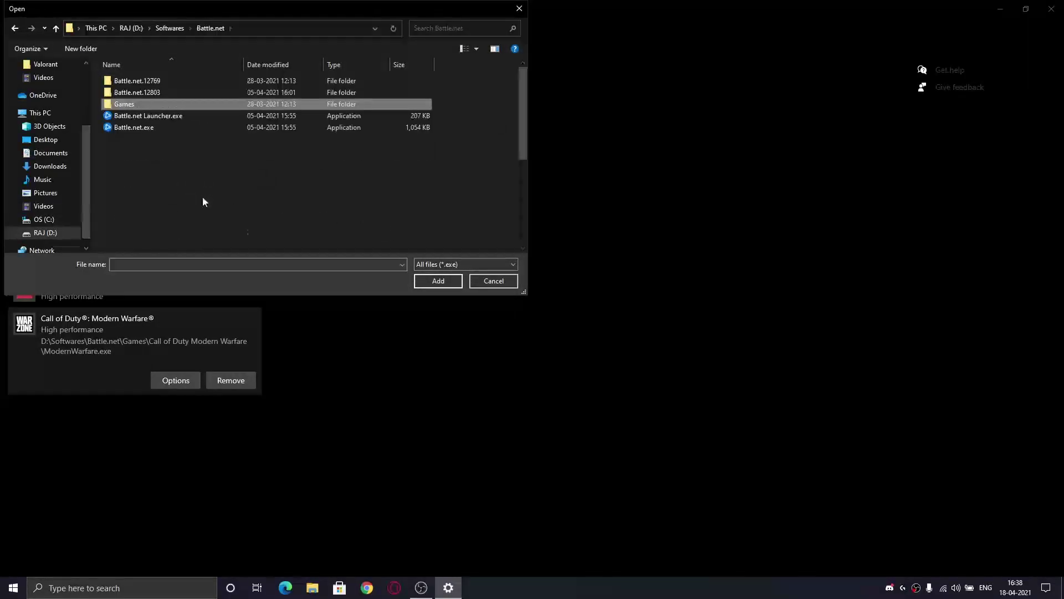
pyautogui.hotkey('alt', 'Up')
pyautogui.scroll(-4, 194, 199)
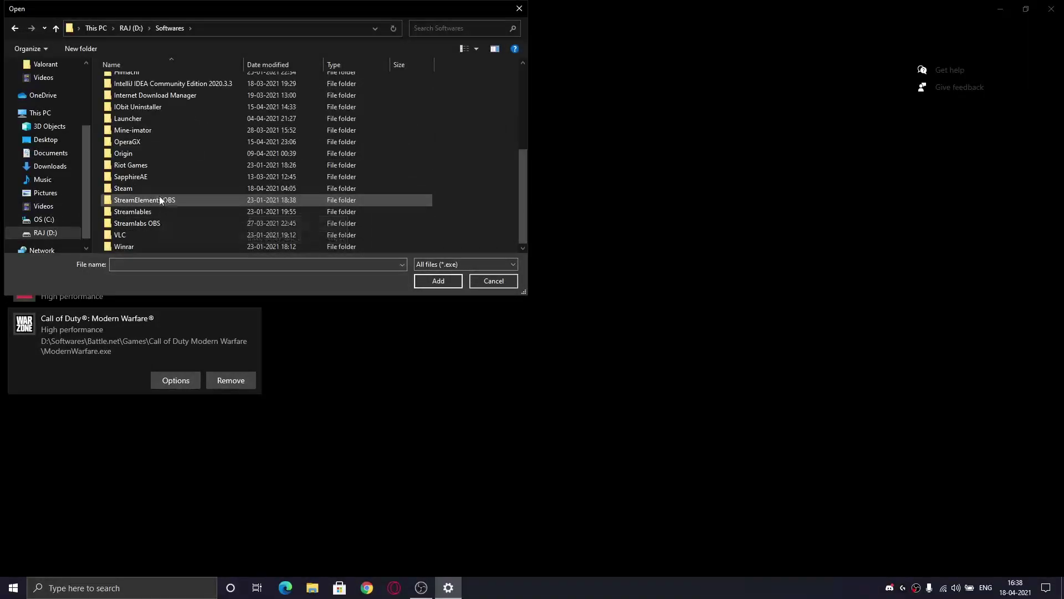
pyautogui.click(171, 225)
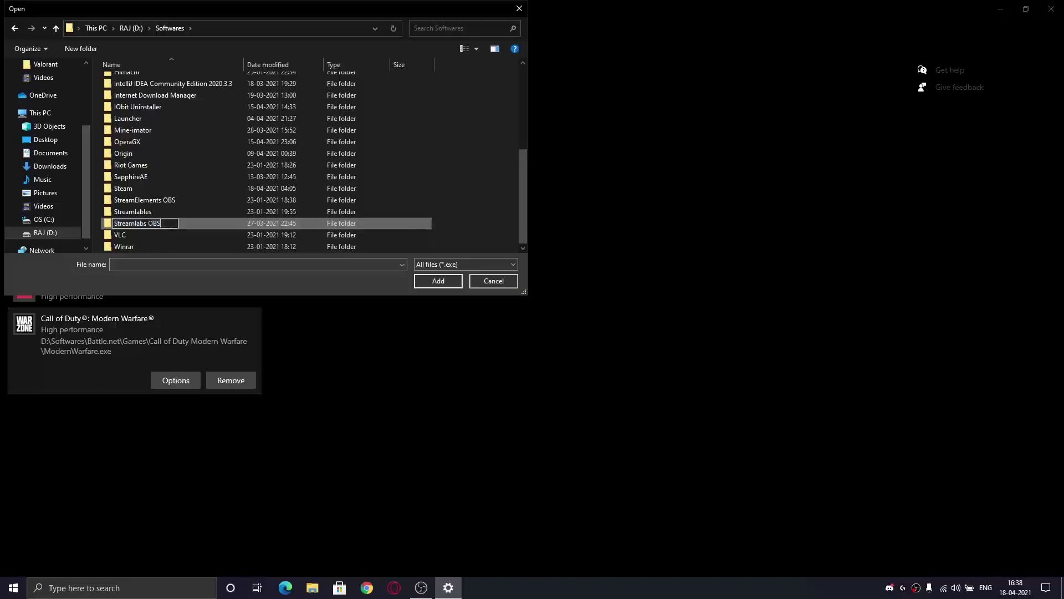
pyautogui.doubleClick(171, 225)
pyautogui.doubleClick(143, 127)
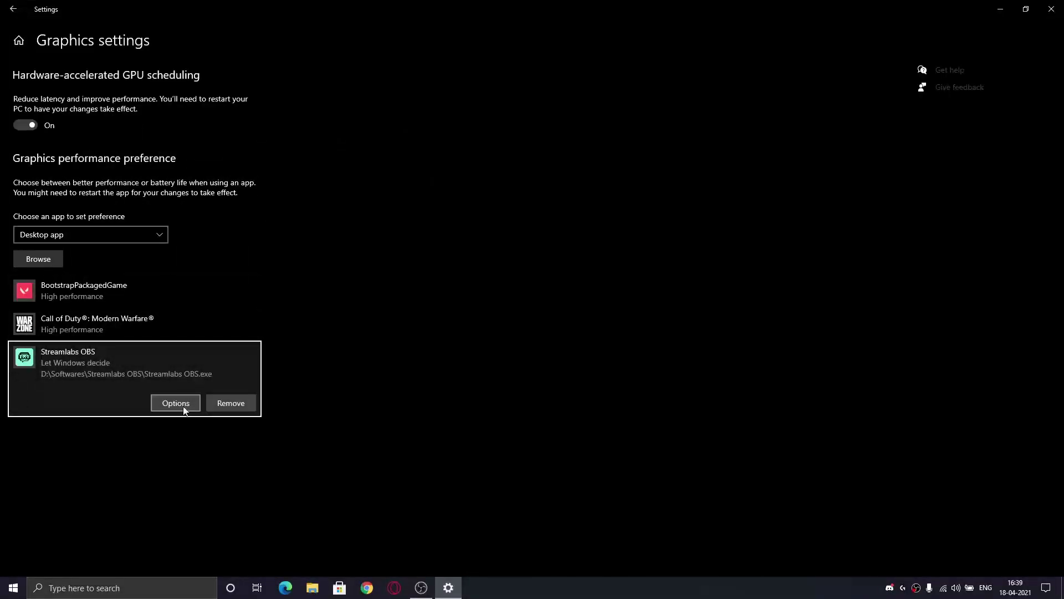
pyautogui.click(176, 403)
pyautogui.click(471, 354)
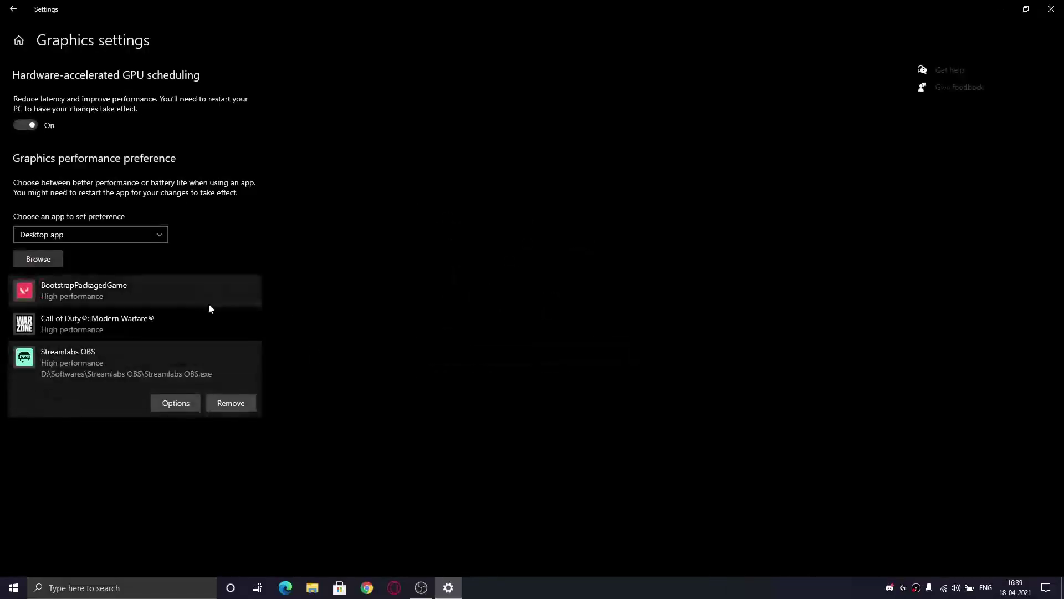
# - Search the Streamlabs OBS folder for 'ob' and add obs64.exe to the list
pyautogui.click(38, 257)
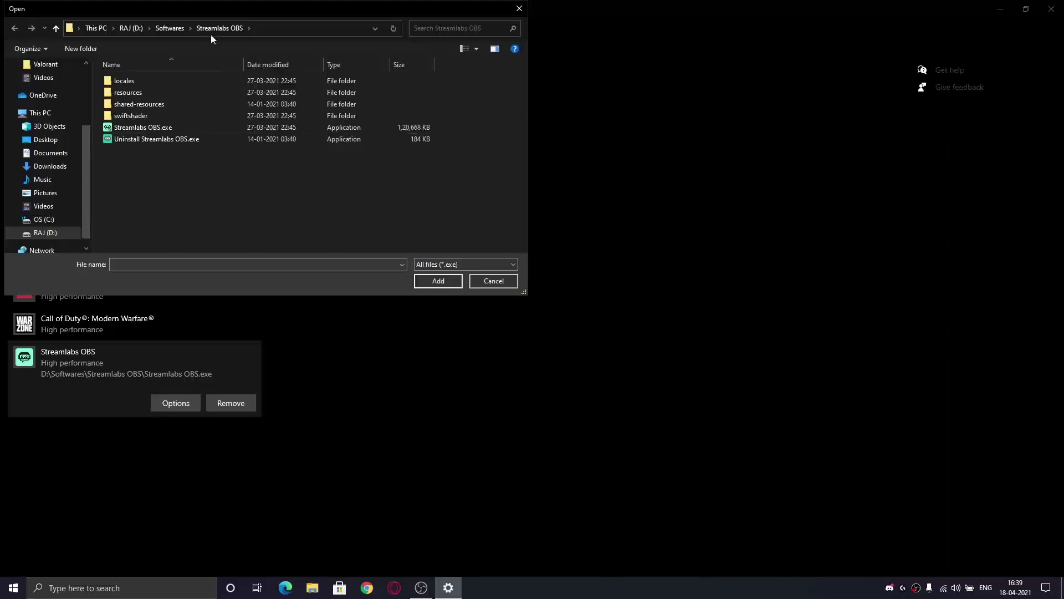
pyautogui.click(459, 28)
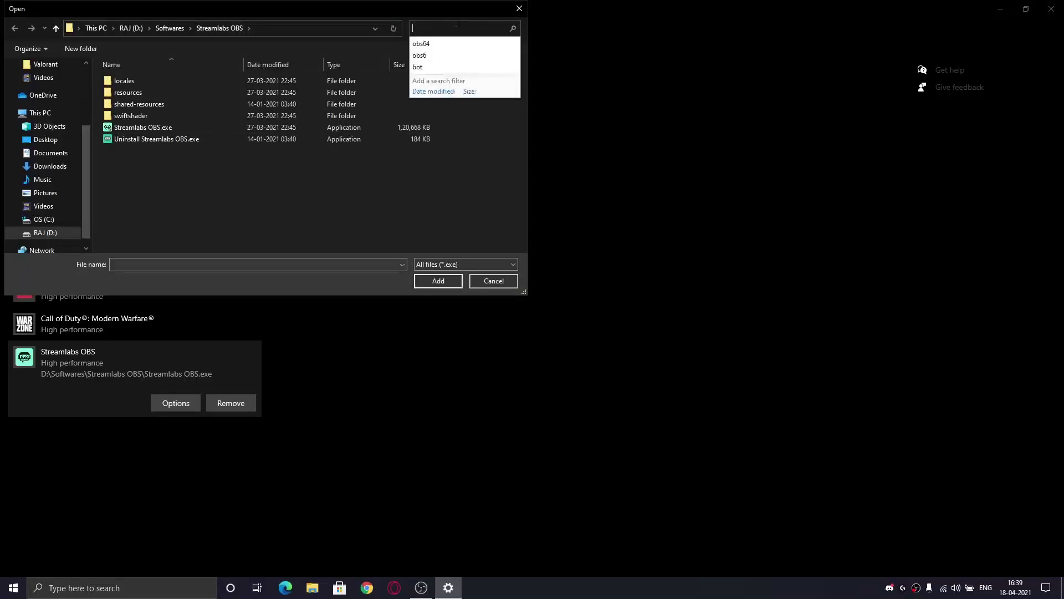
pyautogui.write('obs64')
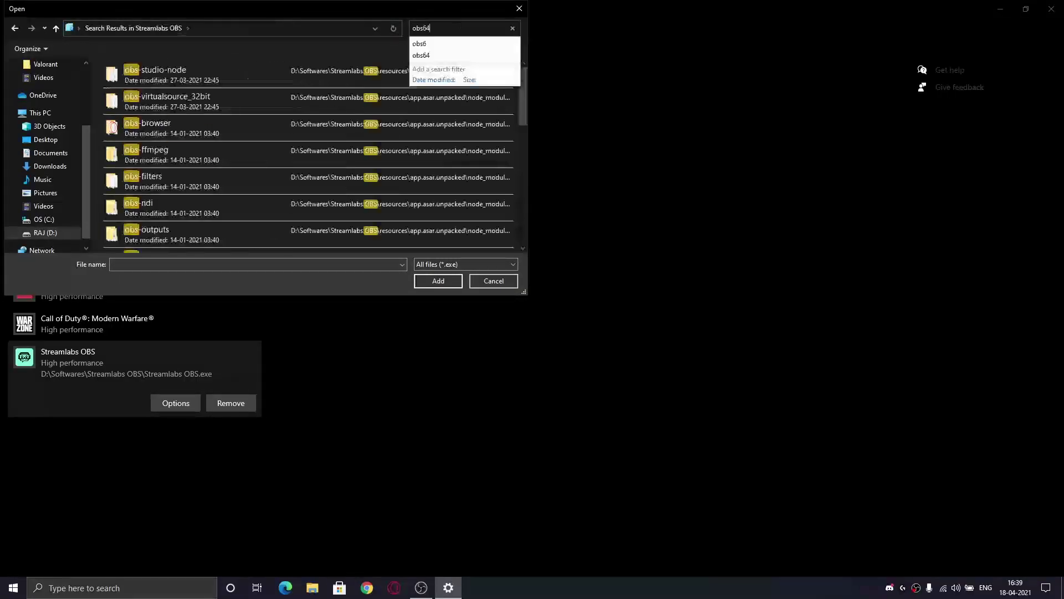
pyautogui.doubleClick(327, 80)
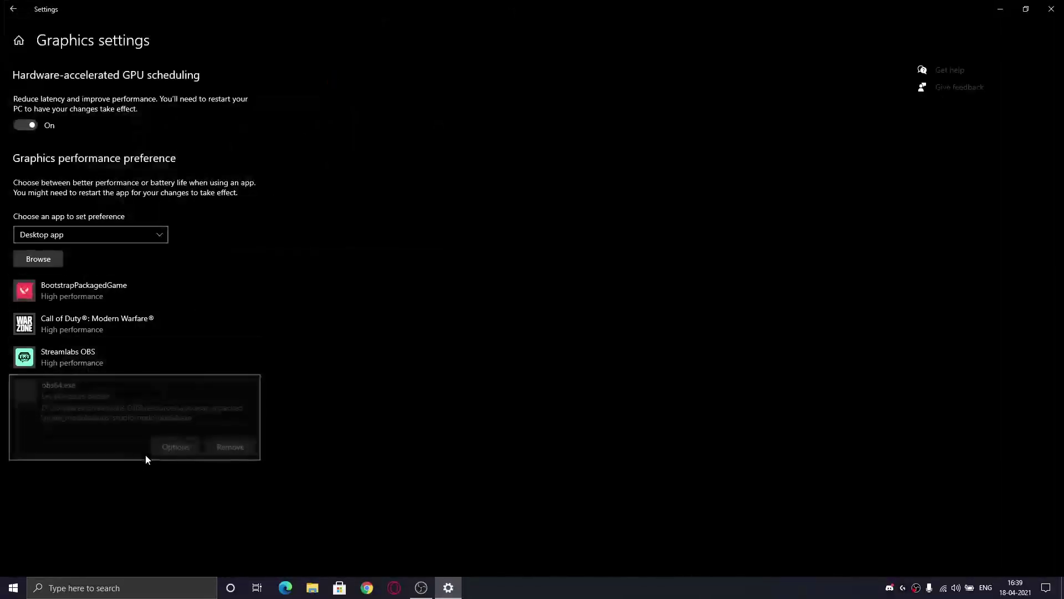
# - Save obs64.exe at High performance and close Windows Settings
pyautogui.click(174, 447)
pyautogui.click(469, 356)
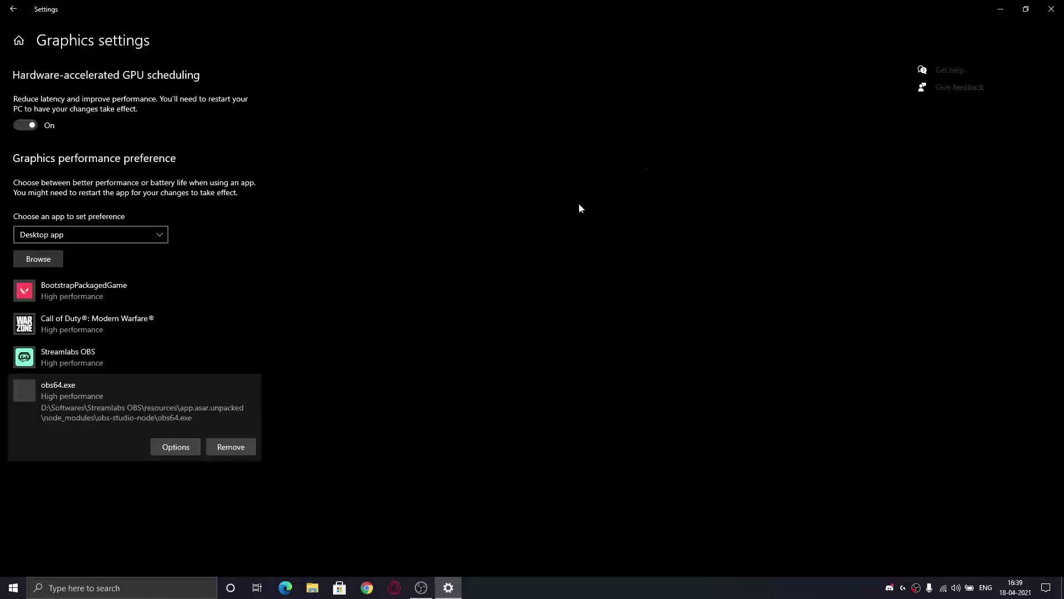
pyautogui.click(1052, 9)
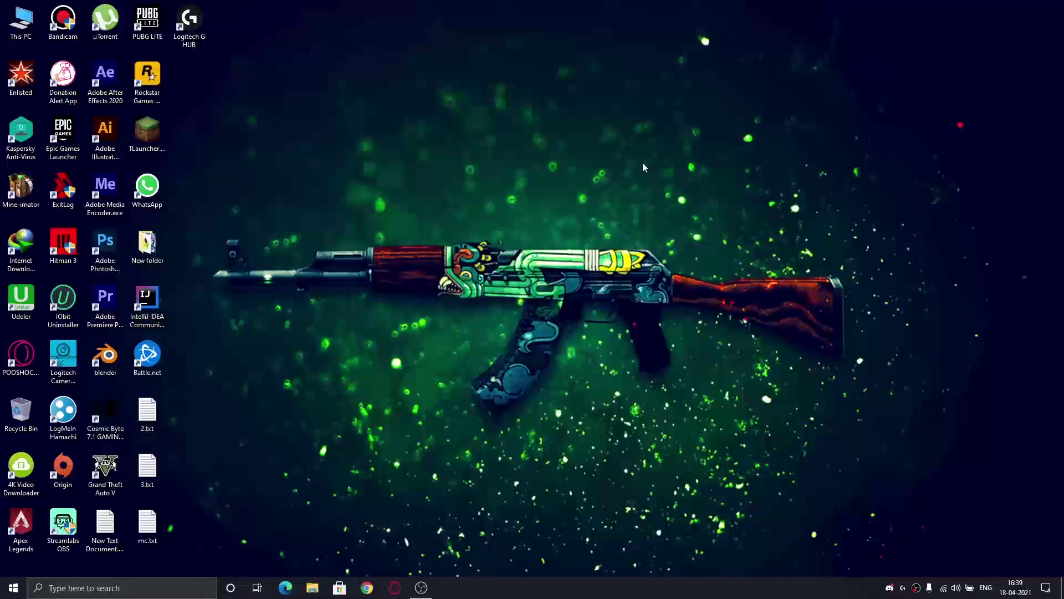
# - Launch NVIDIA Control Panel from the desktop, go to Manage 3D Settings, and maximize it
pyautogui.rightClick(644, 164)
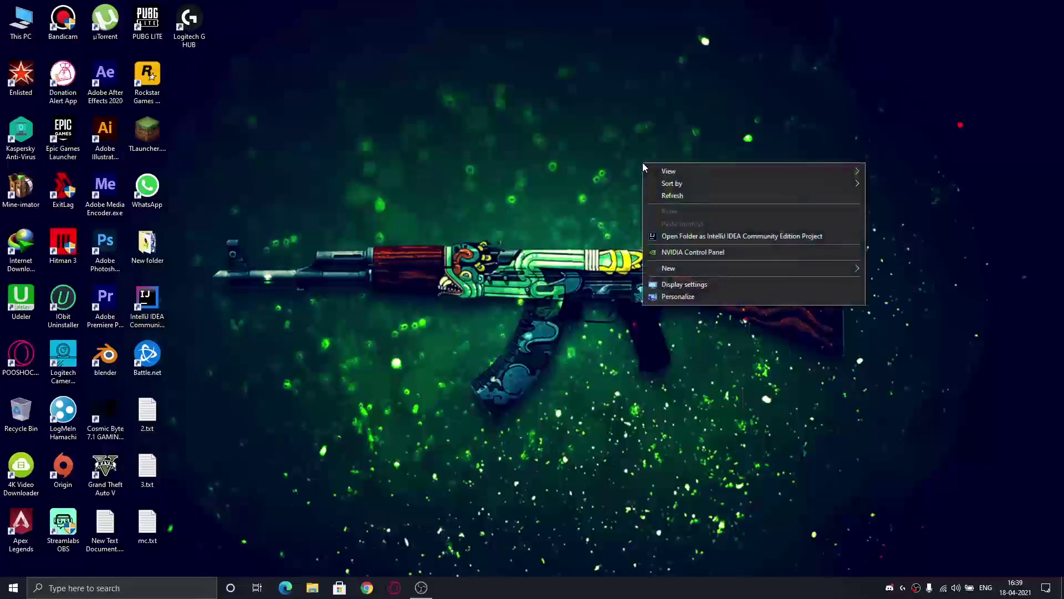
pyautogui.click(687, 253)
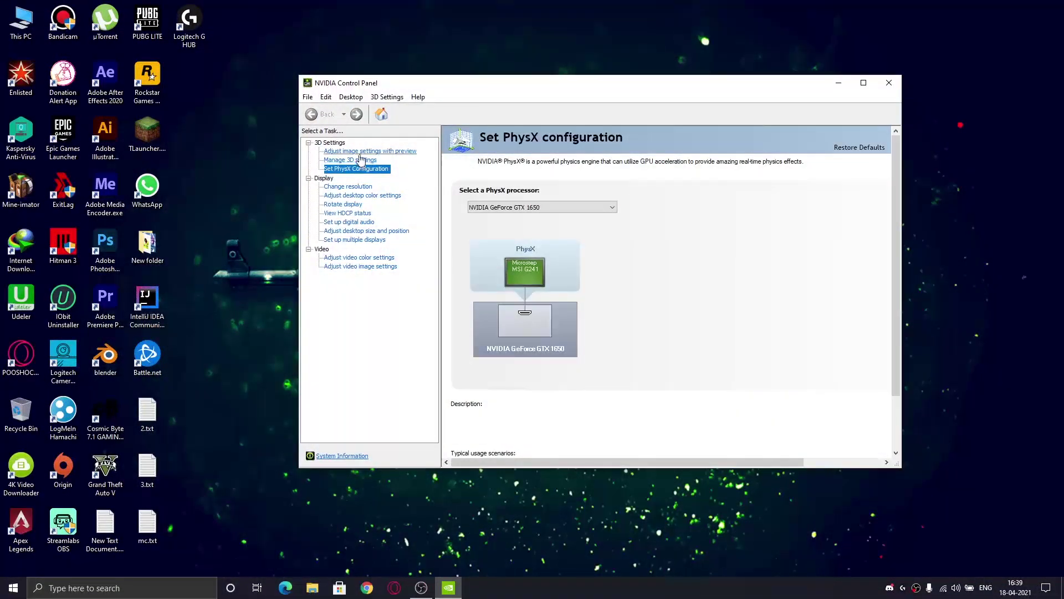
pyautogui.click(361, 154)
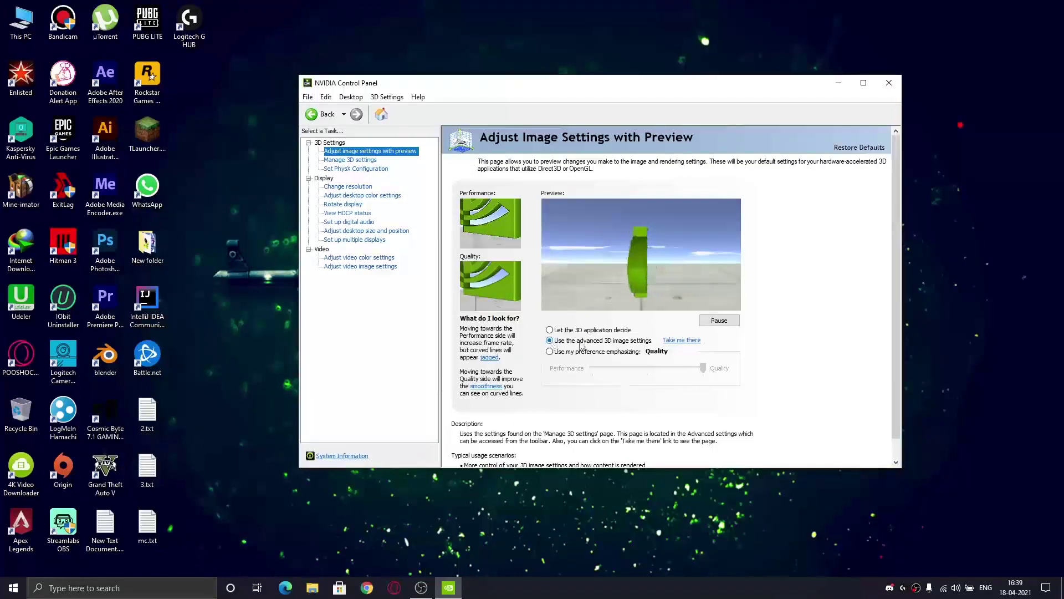
pyautogui.click(673, 345)
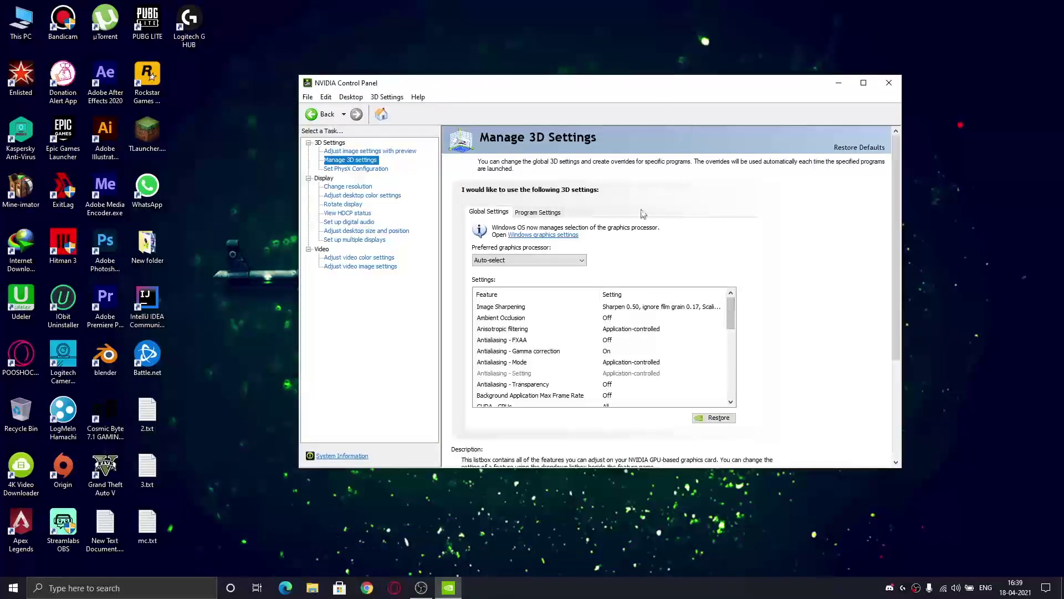
pyautogui.doubleClick(665, 87)
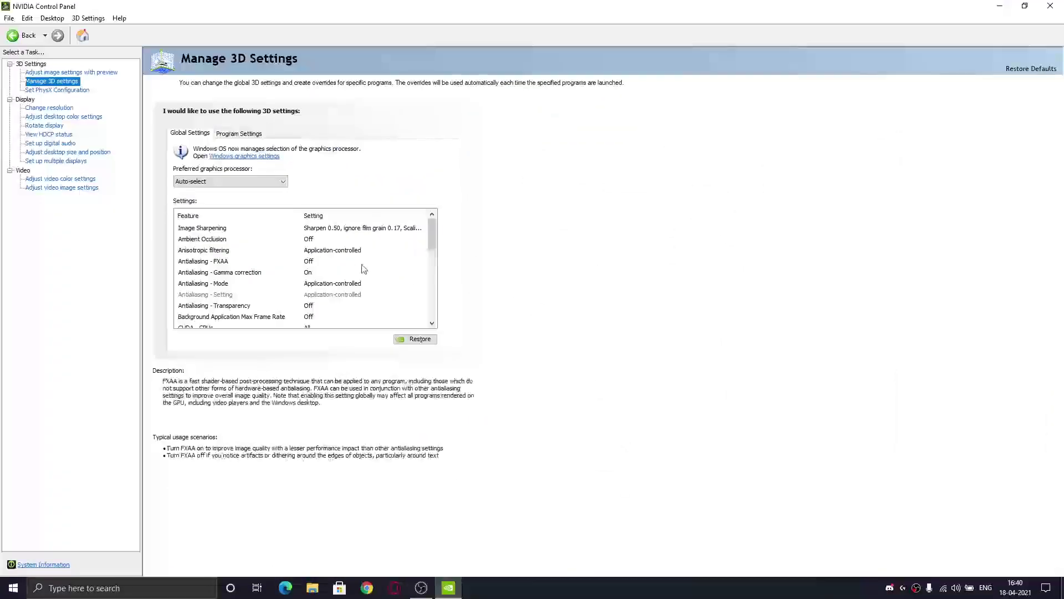
pyautogui.click(201, 187)
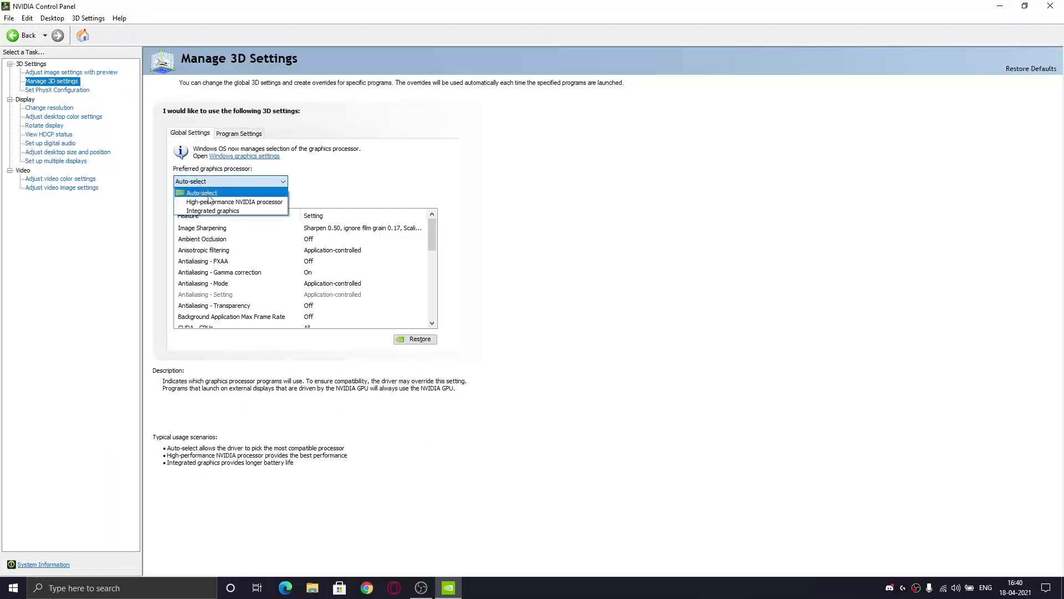
pyautogui.click(308, 185)
pyautogui.click(244, 182)
pyautogui.click(335, 178)
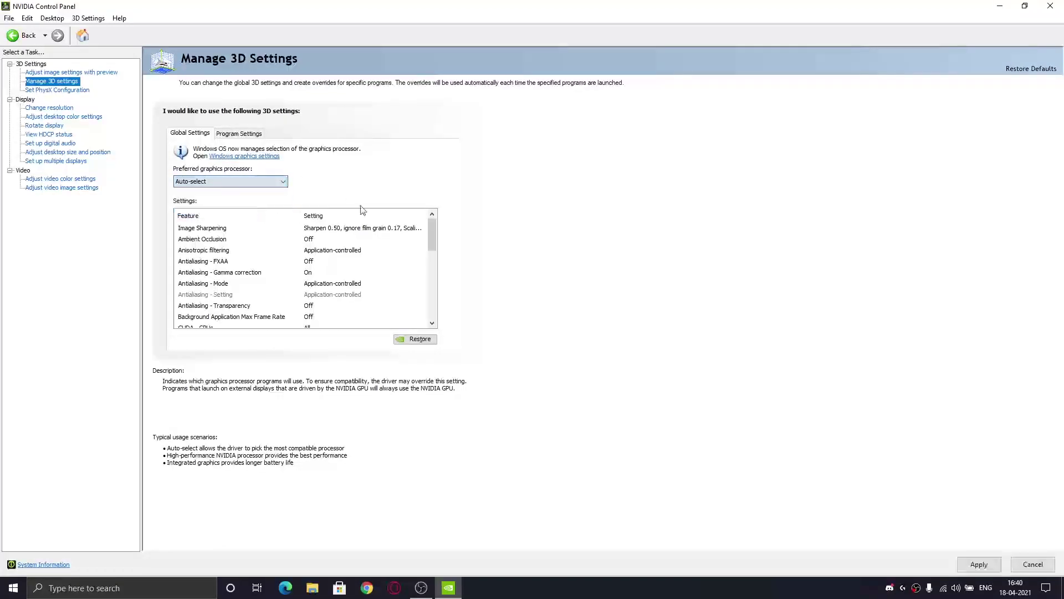
pyautogui.click(203, 232)
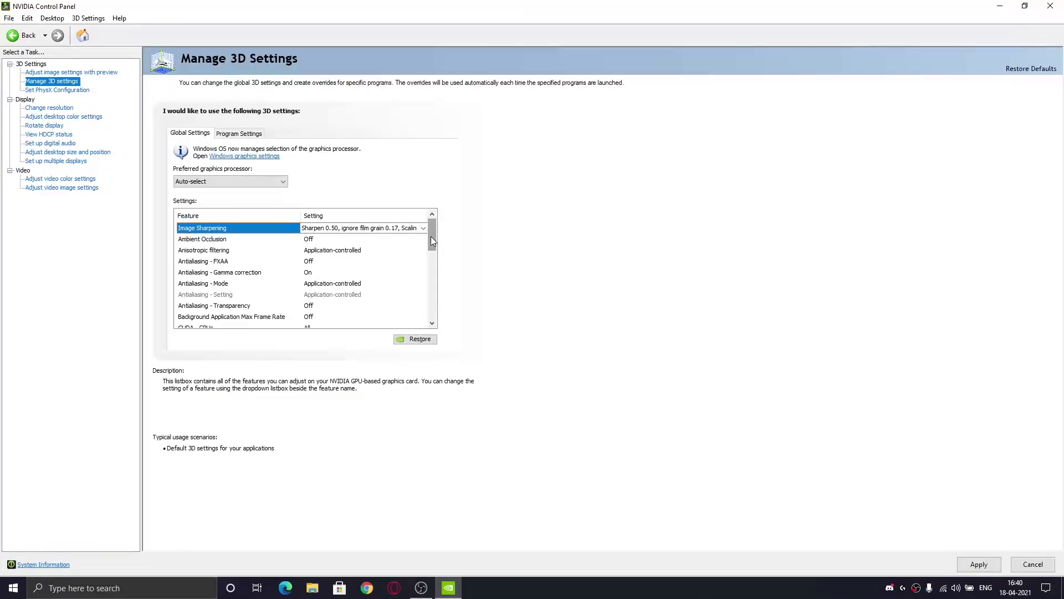
# - Keep Image Sharpening at 0.50 / 0.17, then review Ambient Occlusion through Background Max Frame Rate
pyautogui.click(361, 230)
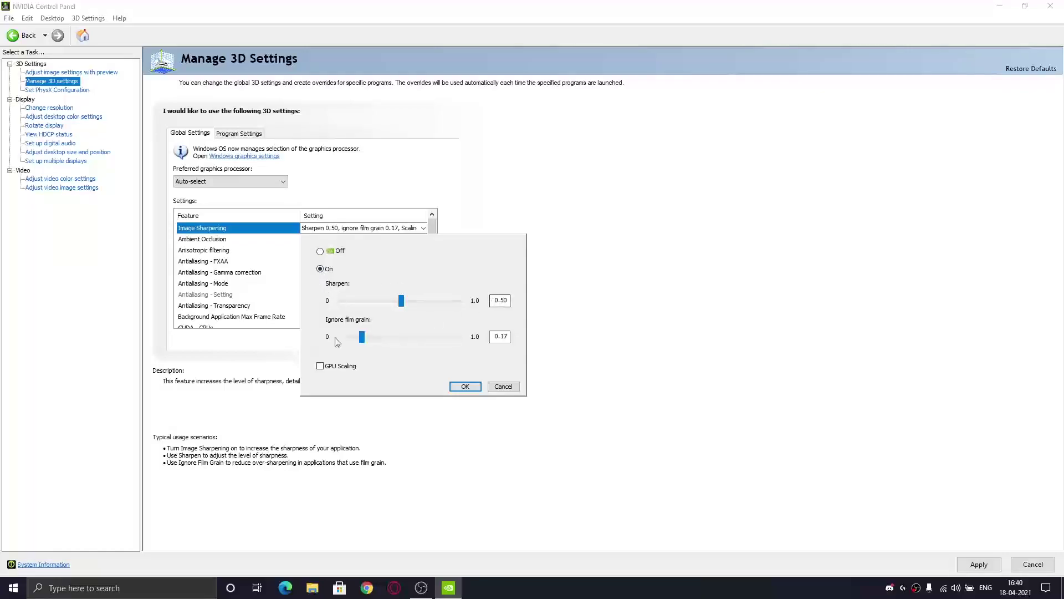
pyautogui.click(569, 336)
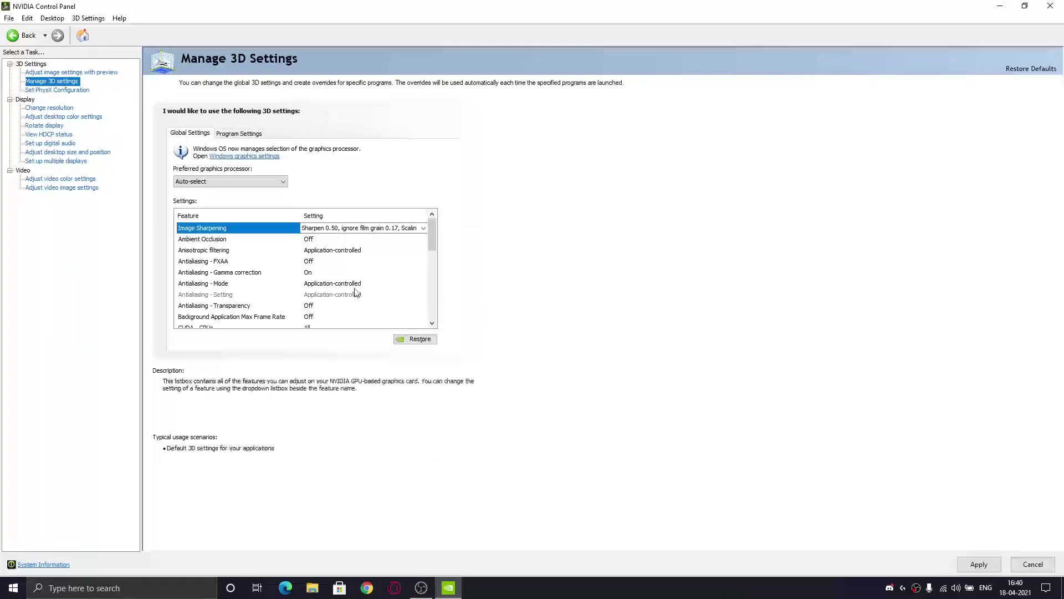
pyautogui.click(325, 241)
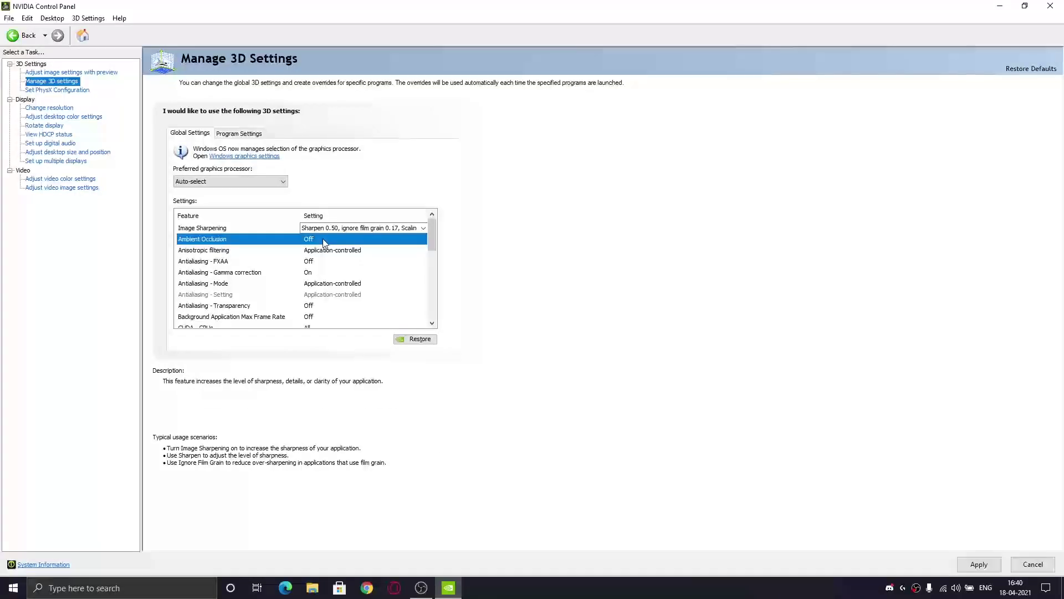
pyautogui.click(255, 252)
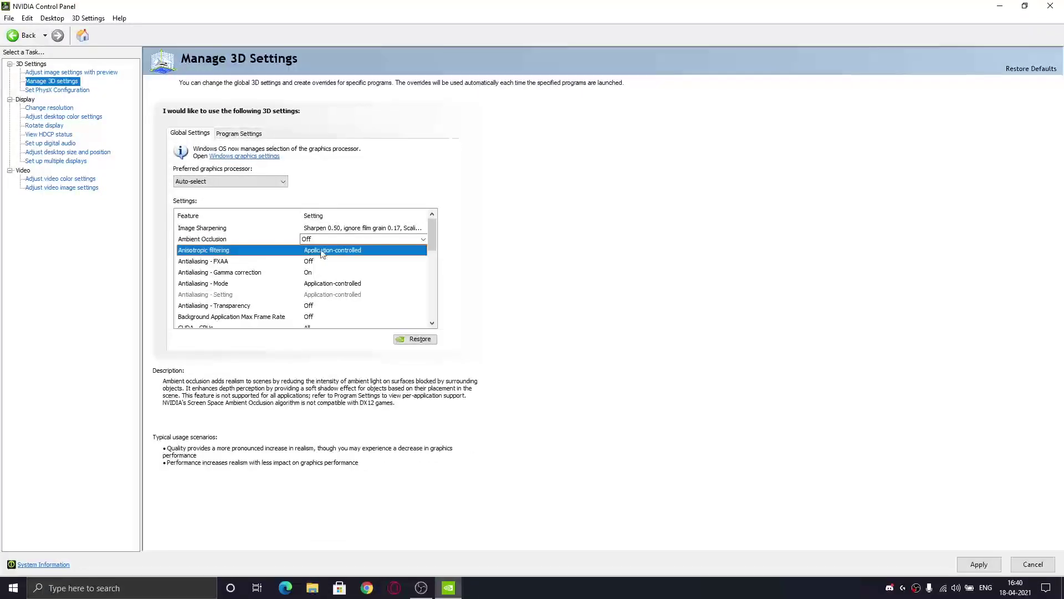
pyautogui.click(210, 265)
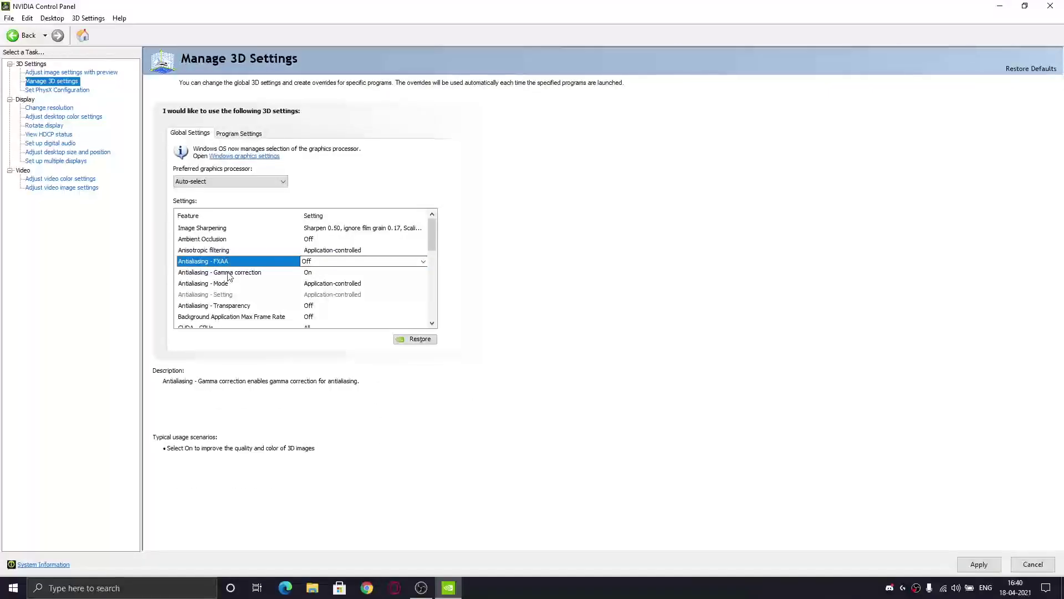
pyautogui.click(205, 276)
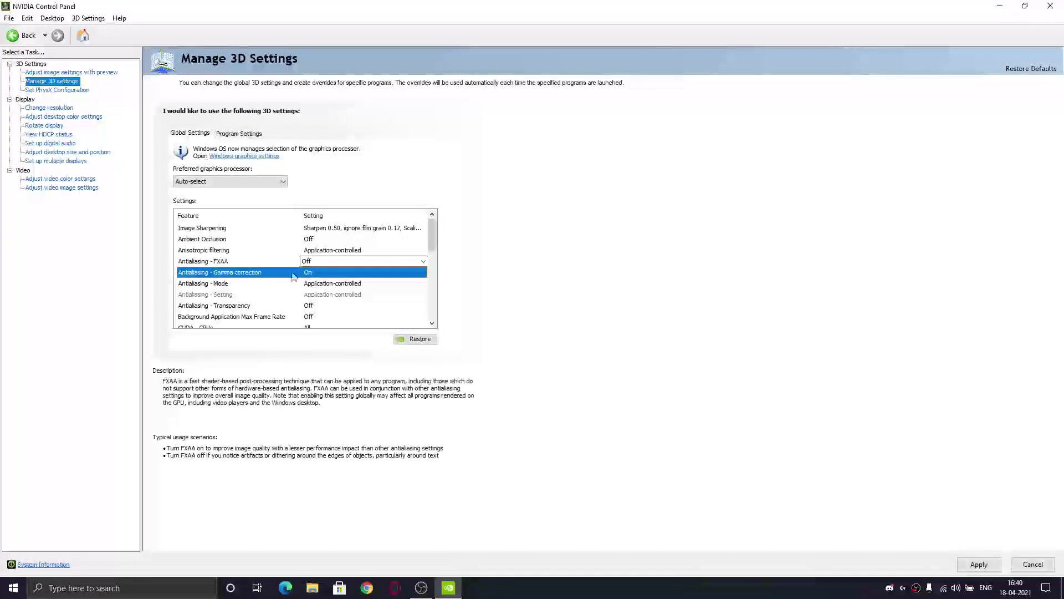
pyautogui.click(209, 285)
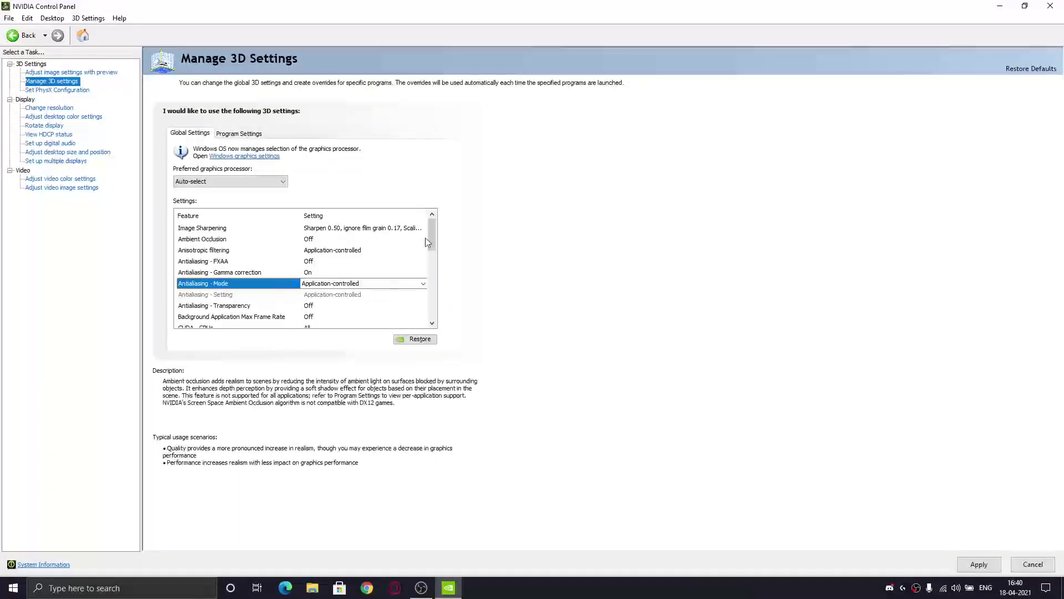
pyautogui.click(239, 317)
pyautogui.click(300, 317)
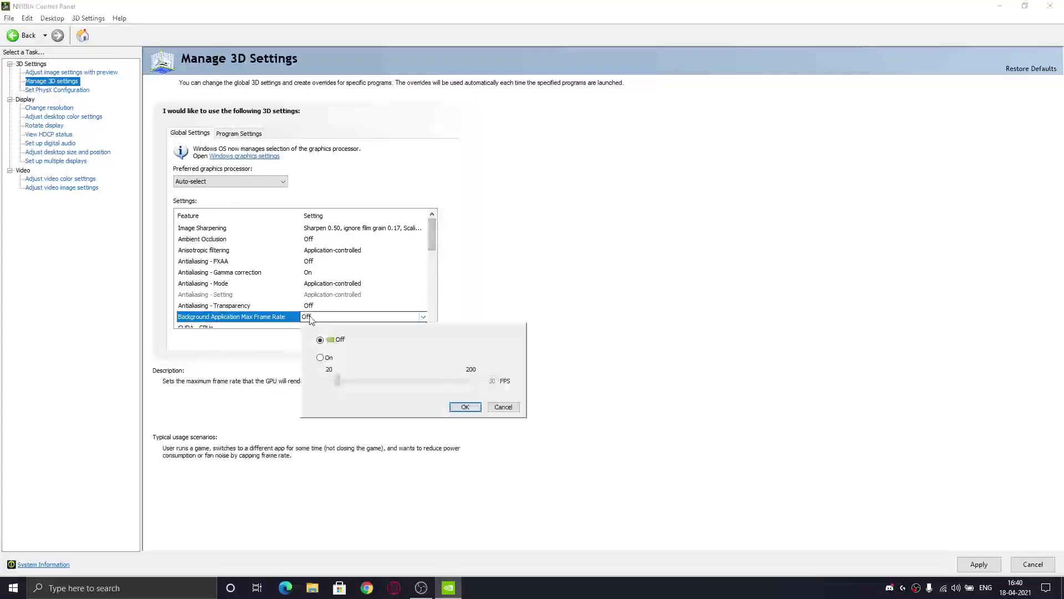
pyautogui.click(454, 264)
pyautogui.click(304, 318)
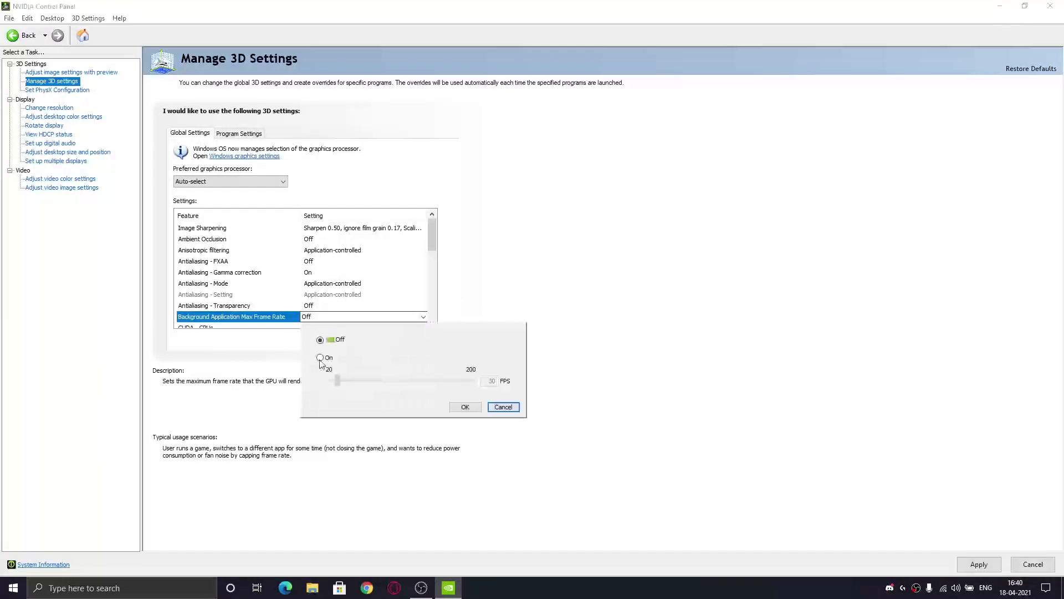
pyautogui.click(320, 358)
pyautogui.moveTo(329, 380); pyautogui.dragTo(488, 388)
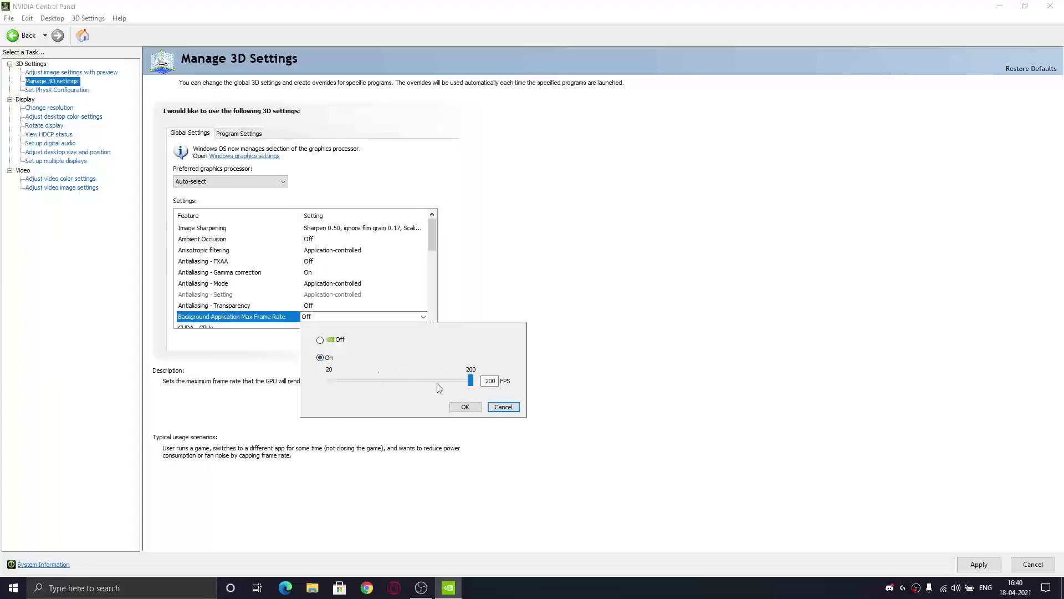
pyautogui.click(321, 340)
pyautogui.click(491, 411)
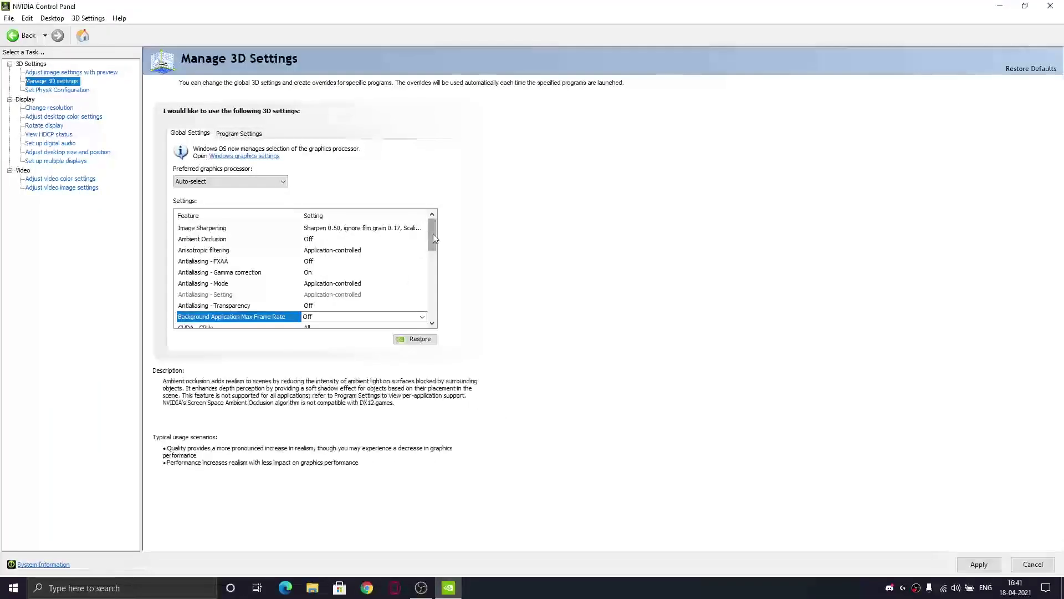
pyautogui.moveTo(433, 234); pyautogui.dragTo(432, 256)
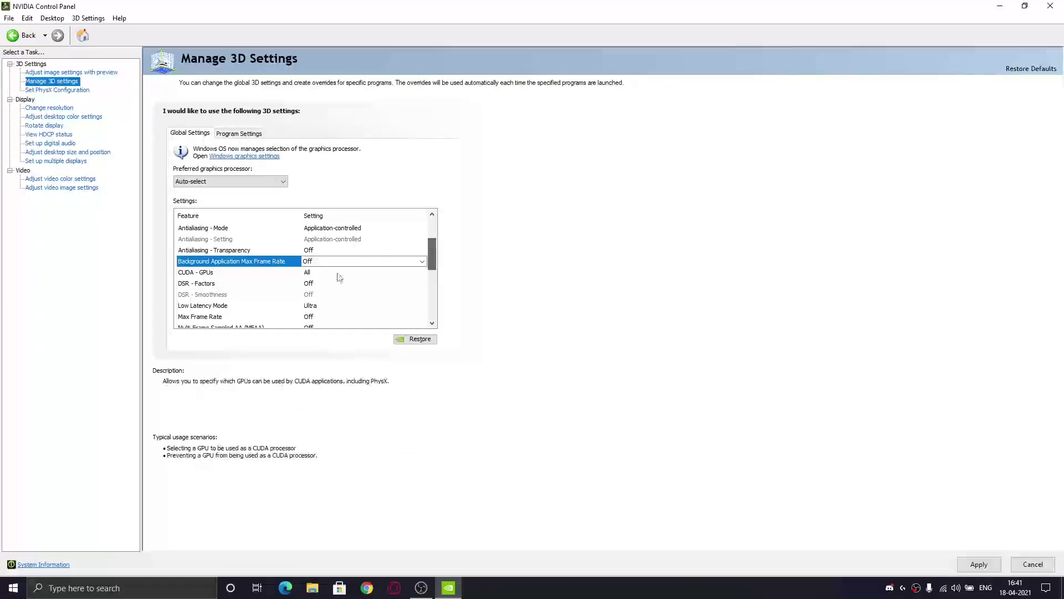
pyautogui.click(198, 275)
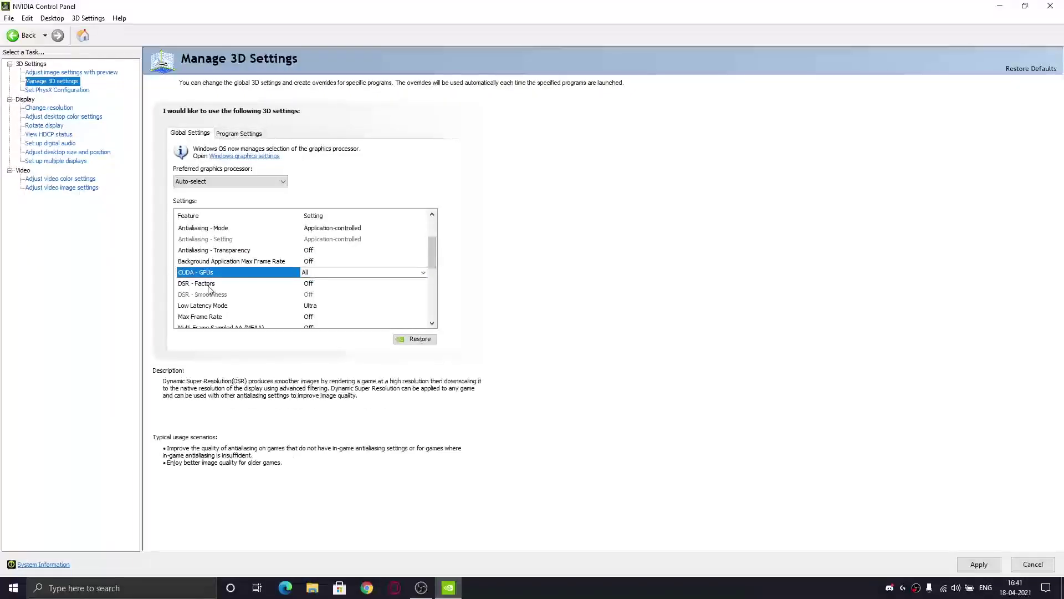
pyautogui.click(310, 285)
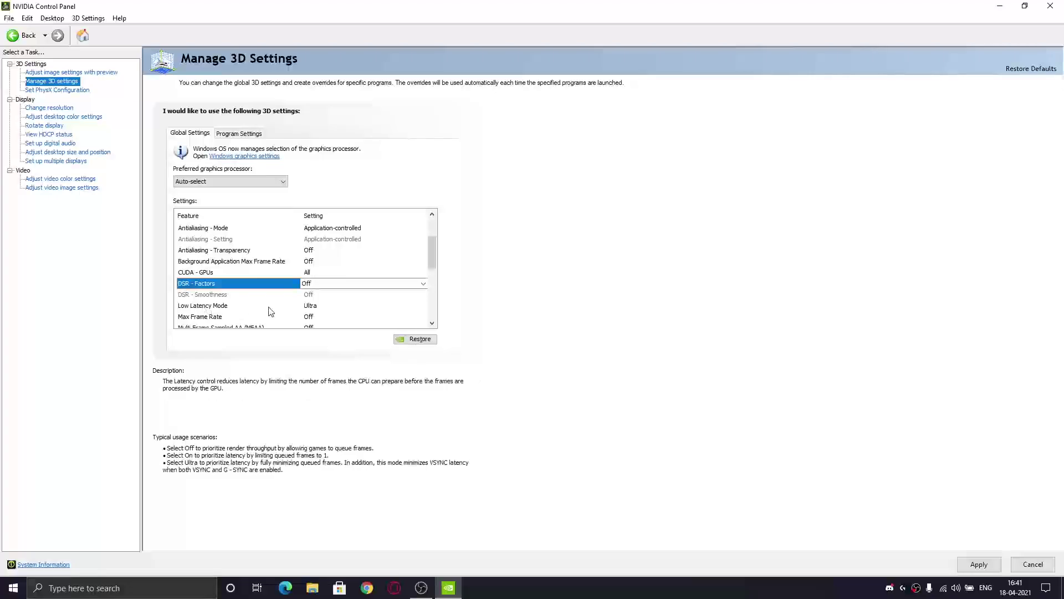
pyautogui.click(327, 318)
# - Leave Max Frame Rate Off and set OpenGL rendering GPU to NVIDIA GeForce GTX 1650
pyautogui.scroll(-2, 333, 300)
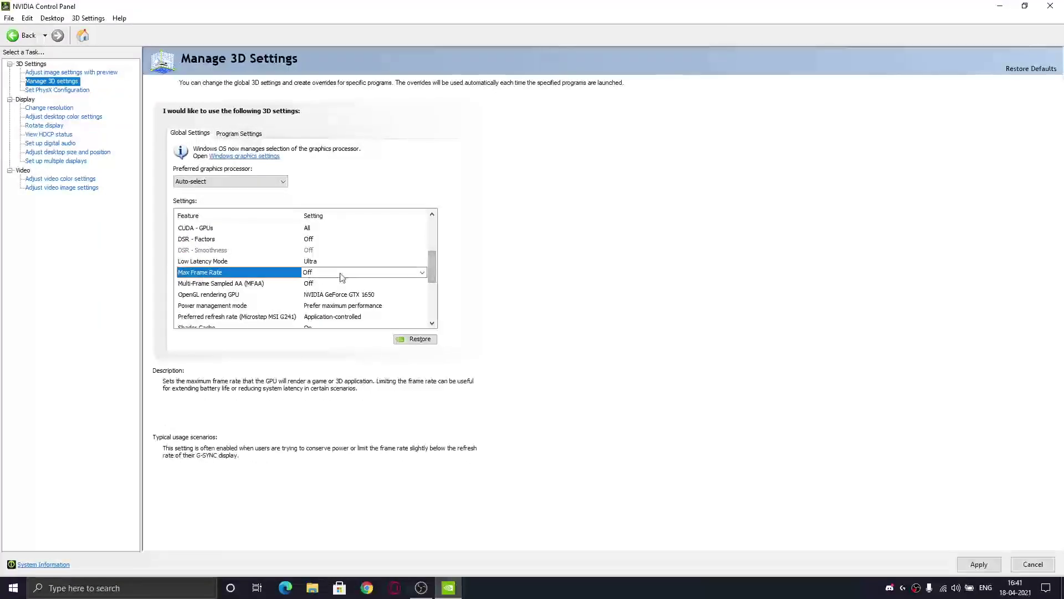
pyautogui.click(341, 277)
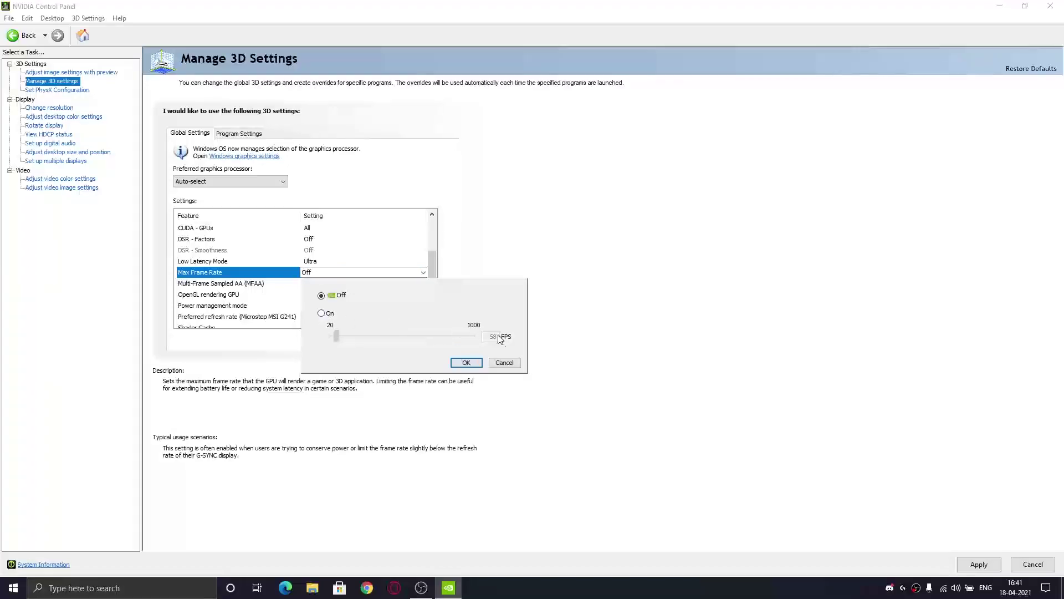
pyautogui.click(506, 363)
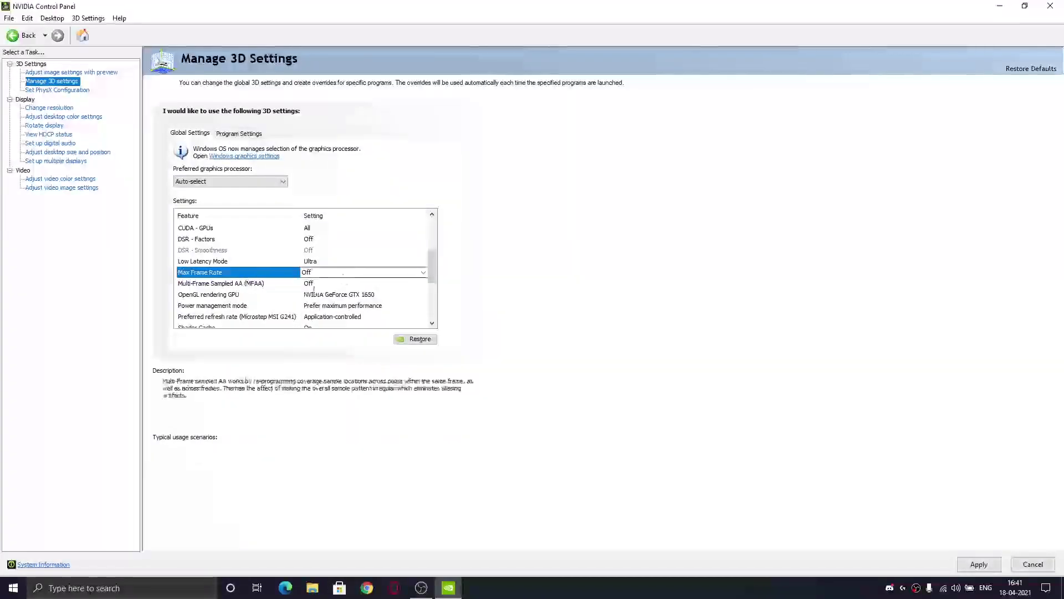
pyautogui.click(200, 285)
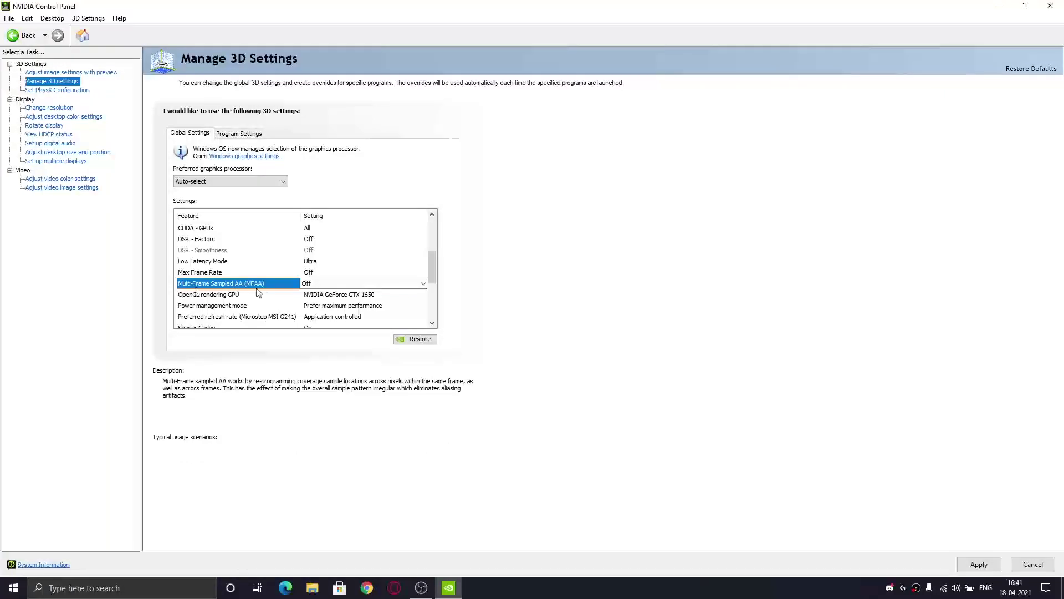
pyautogui.click(217, 296)
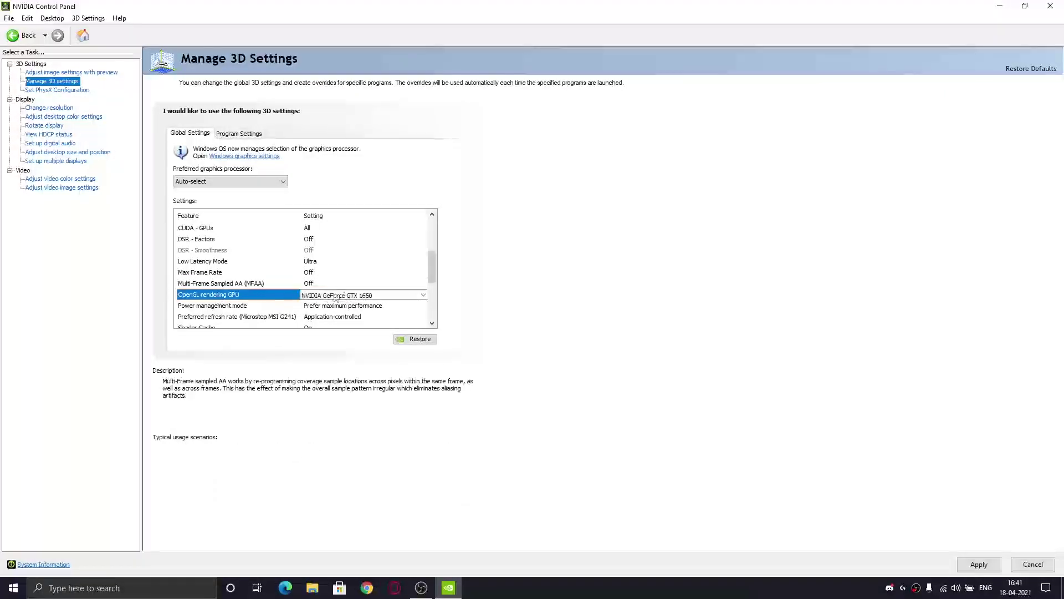
pyautogui.click(352, 295)
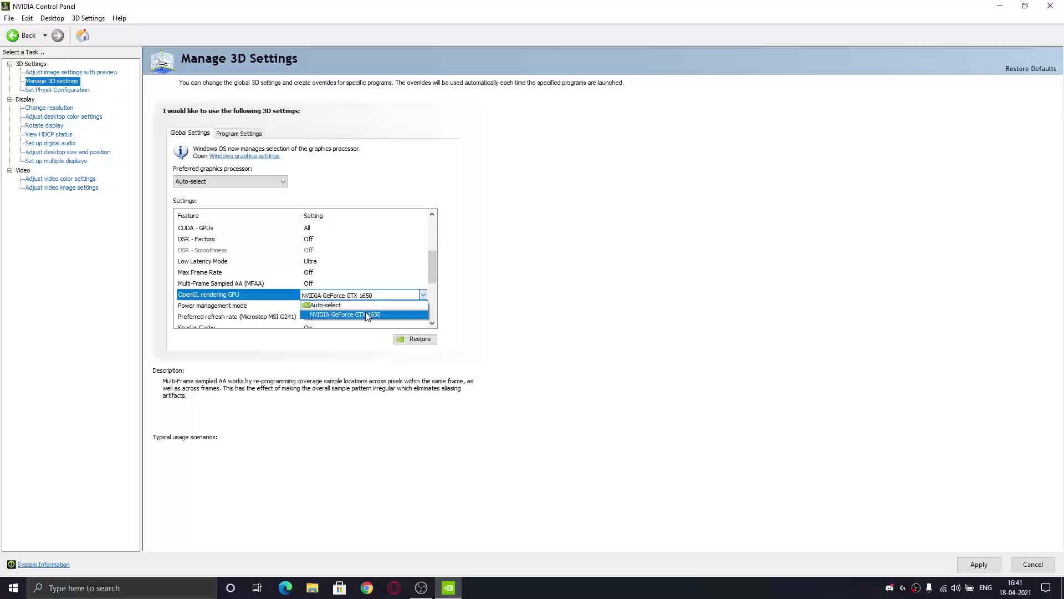
pyautogui.click(462, 318)
# - Set Power management mode to Prefer maximum performance
pyautogui.scroll(-2, 435, 266)
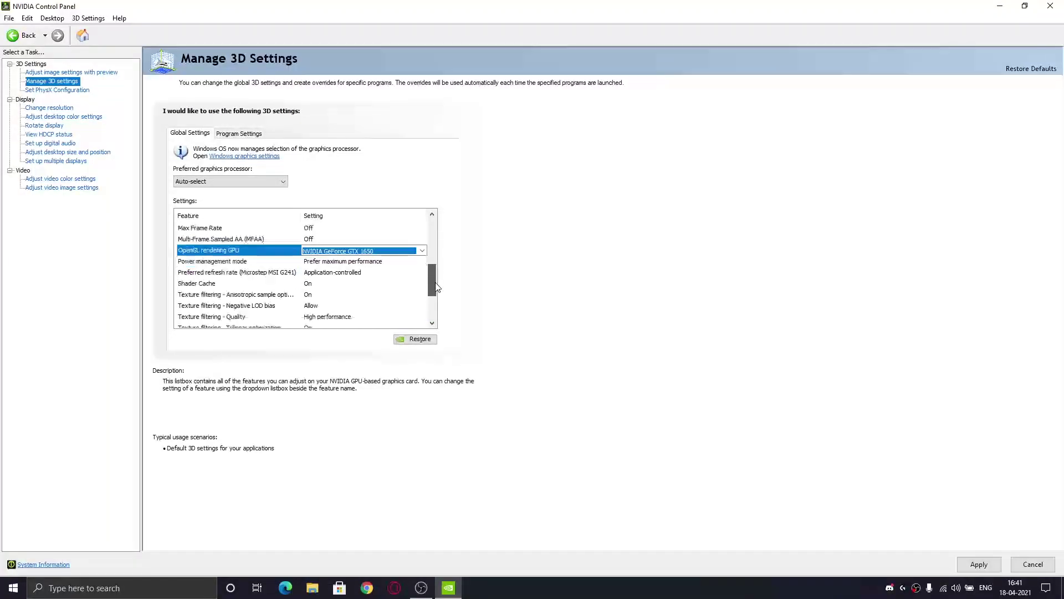
pyautogui.click(336, 263)
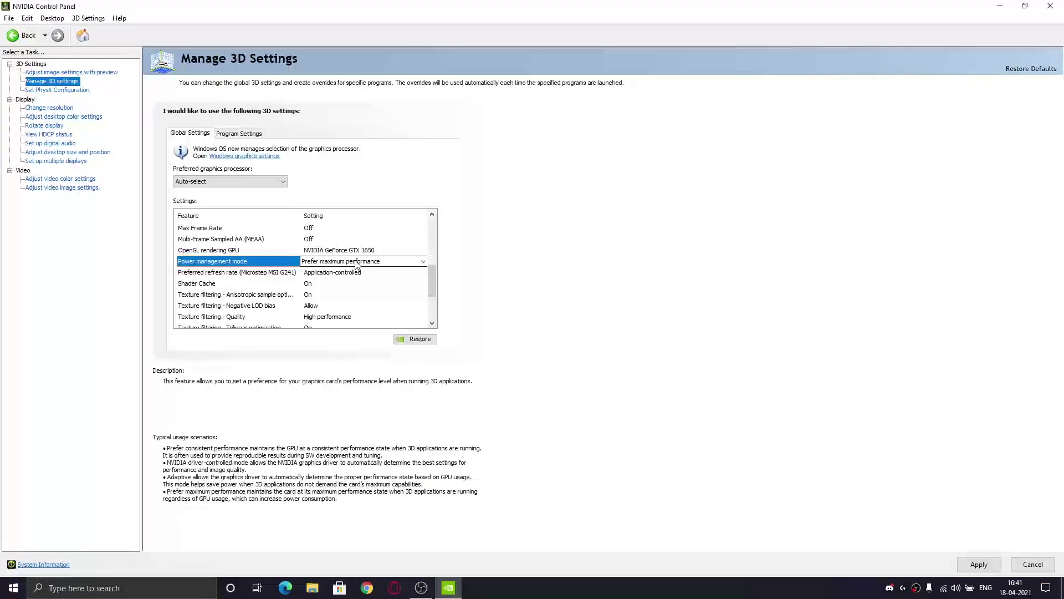
pyautogui.click(356, 263)
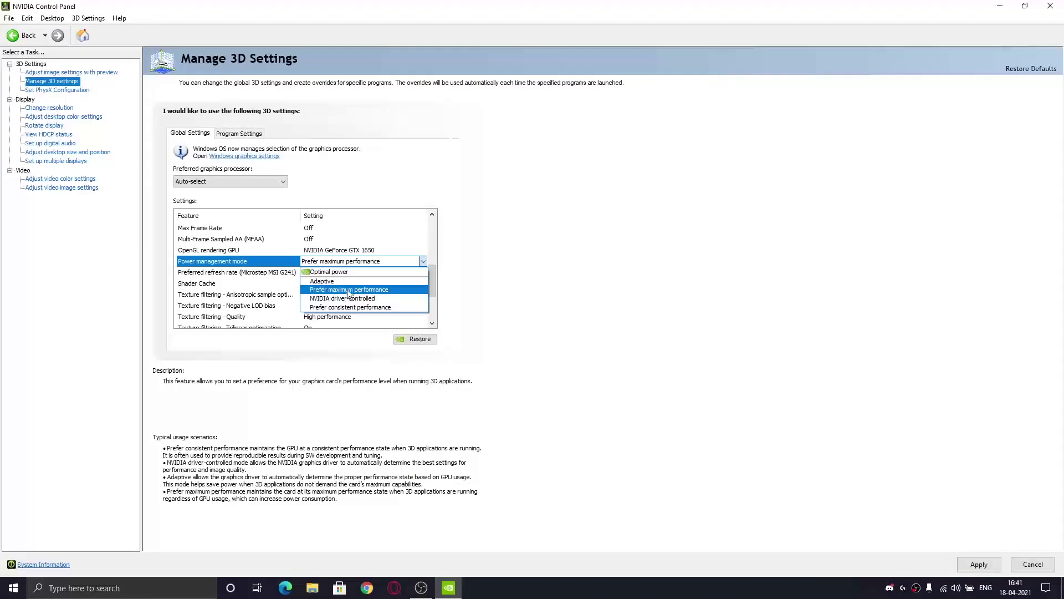
pyautogui.click(515, 290)
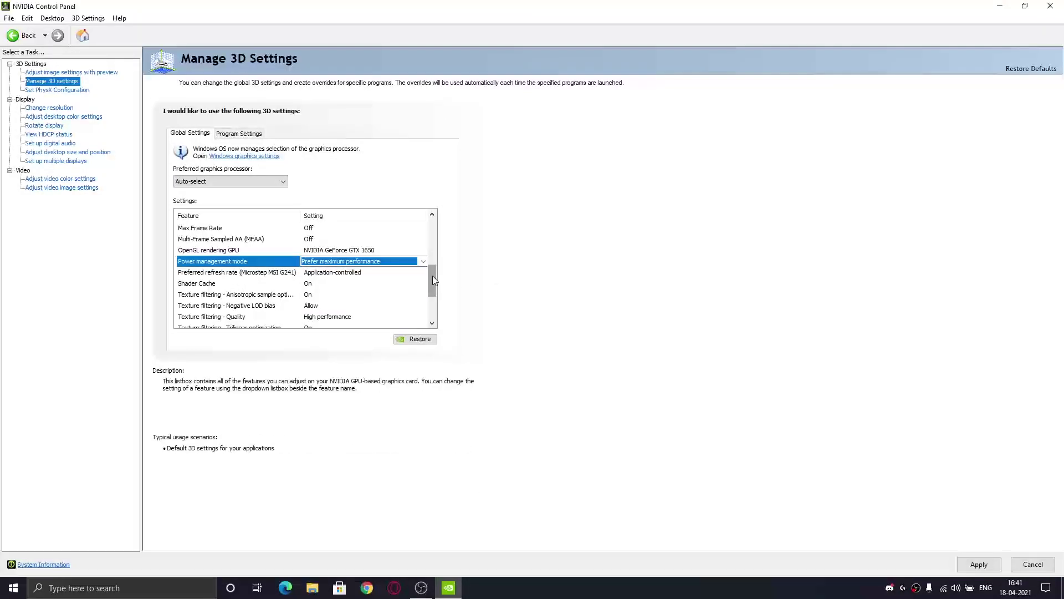
pyautogui.moveTo(432, 277); pyautogui.dragTo(433, 280)
# - Review the global 3D settings: Texture filtering – Quality at High performance, Threaded optimization Auto
pyautogui.click(238, 264)
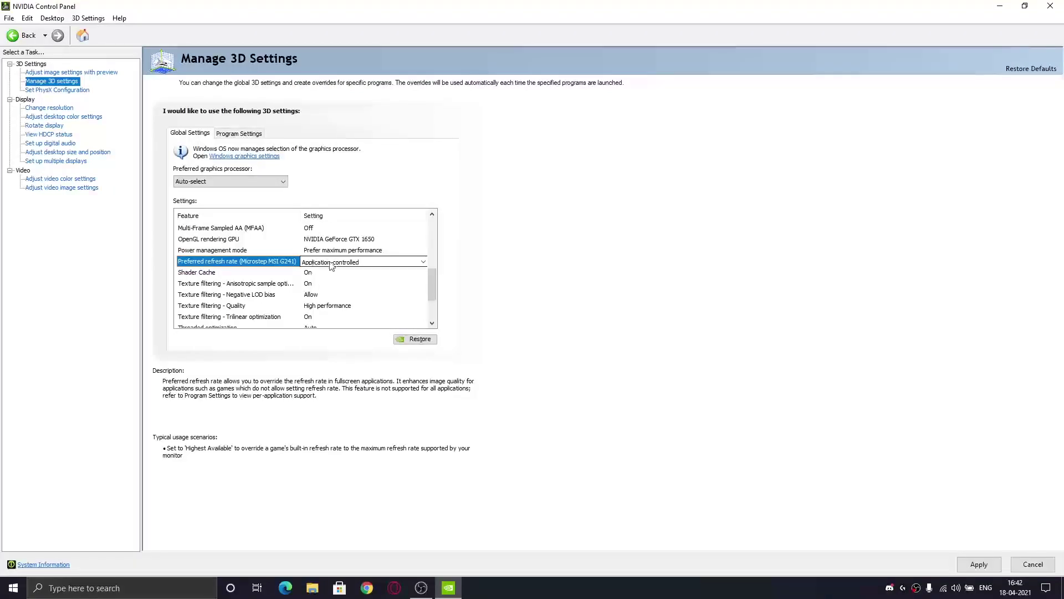
pyautogui.click(247, 268)
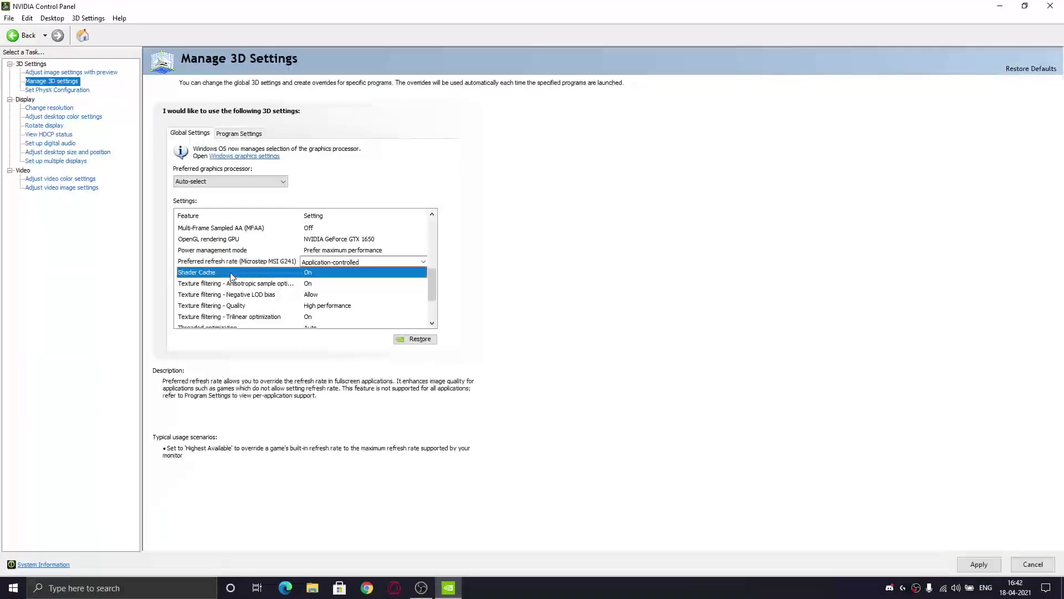
pyautogui.click(314, 263)
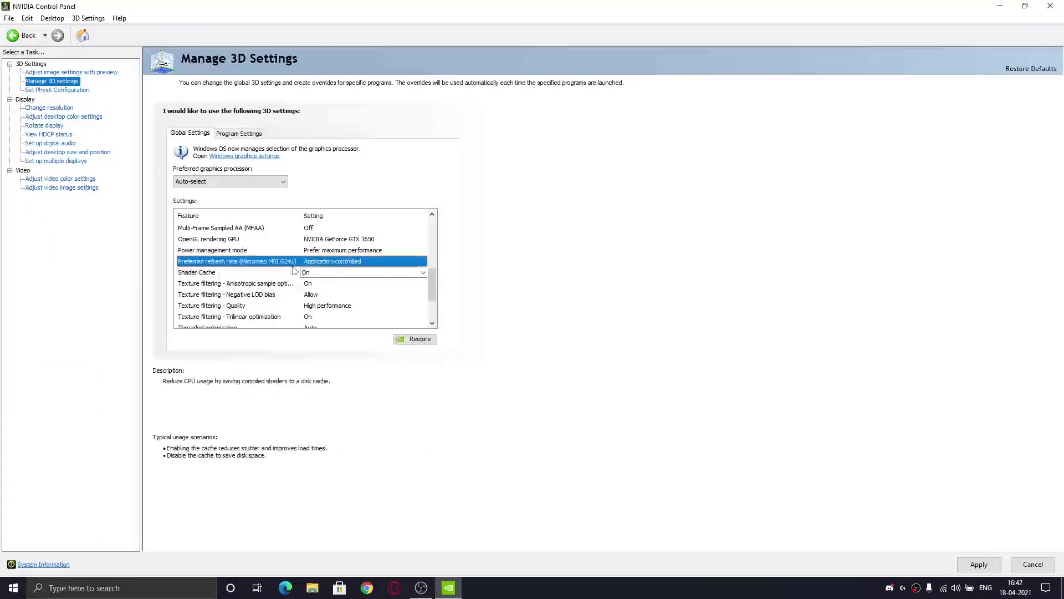
pyautogui.click(190, 275)
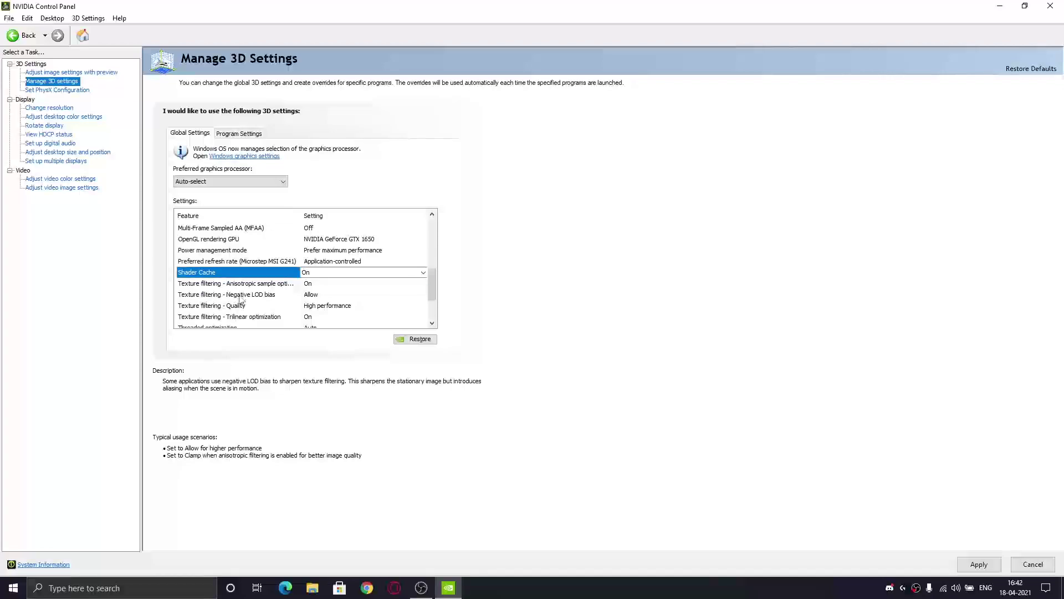
pyautogui.click(274, 298)
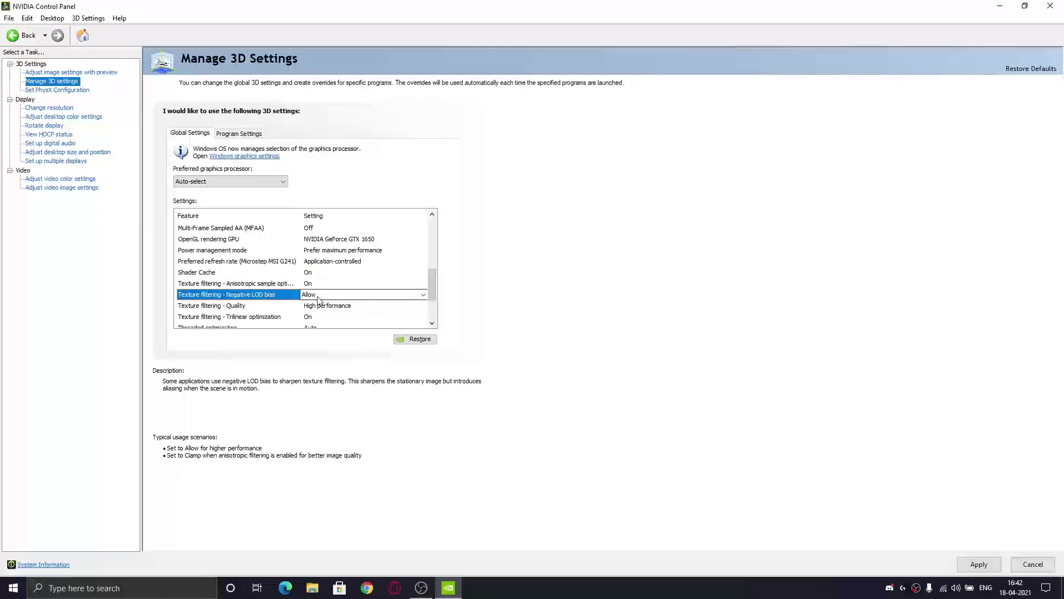
pyautogui.click(272, 308)
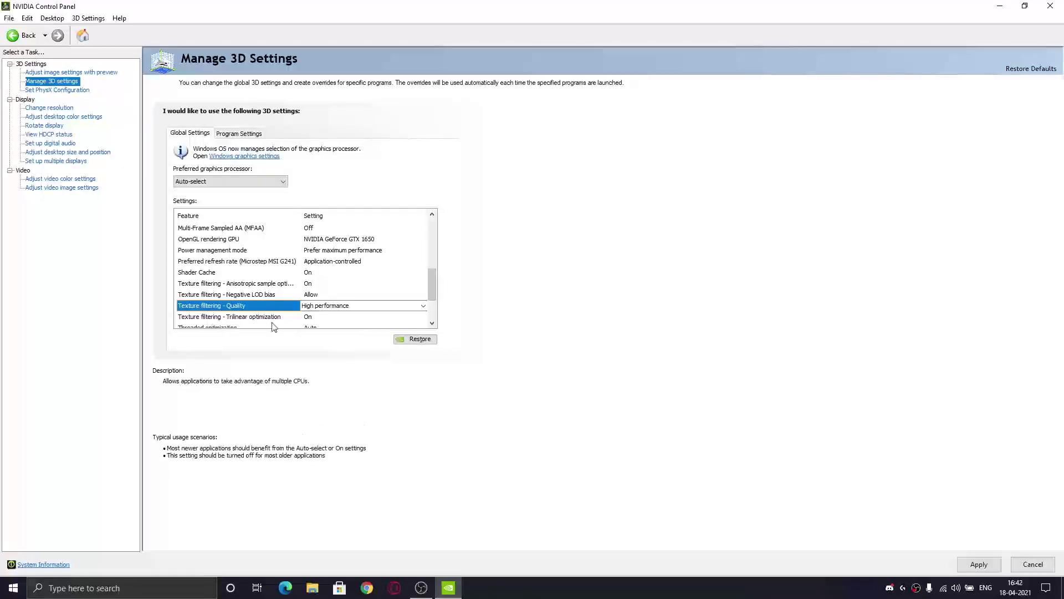
pyautogui.scroll(-2, 433, 289)
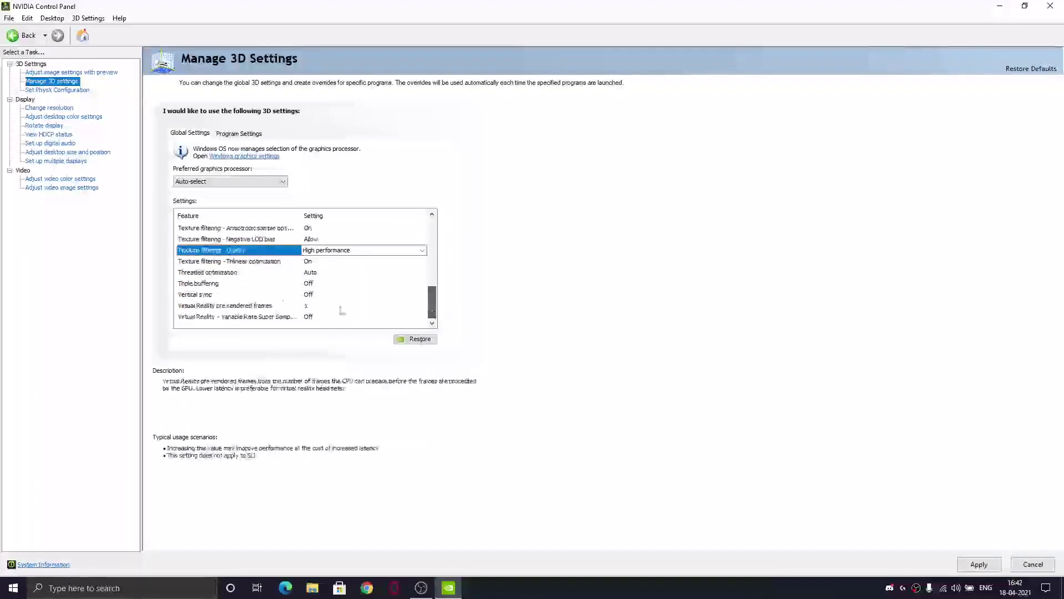
pyautogui.click(249, 273)
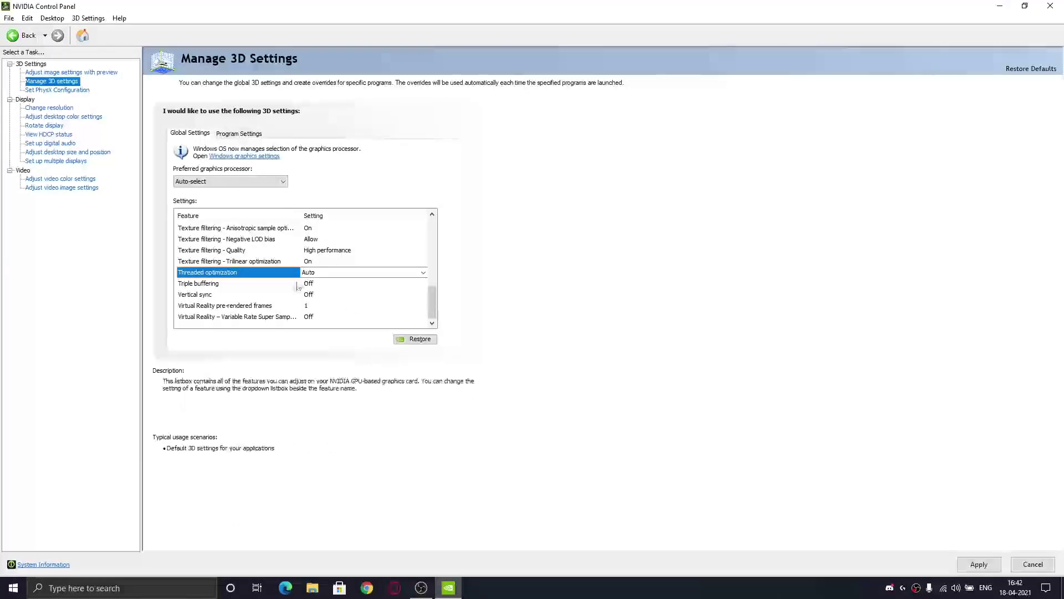
pyautogui.click(345, 317)
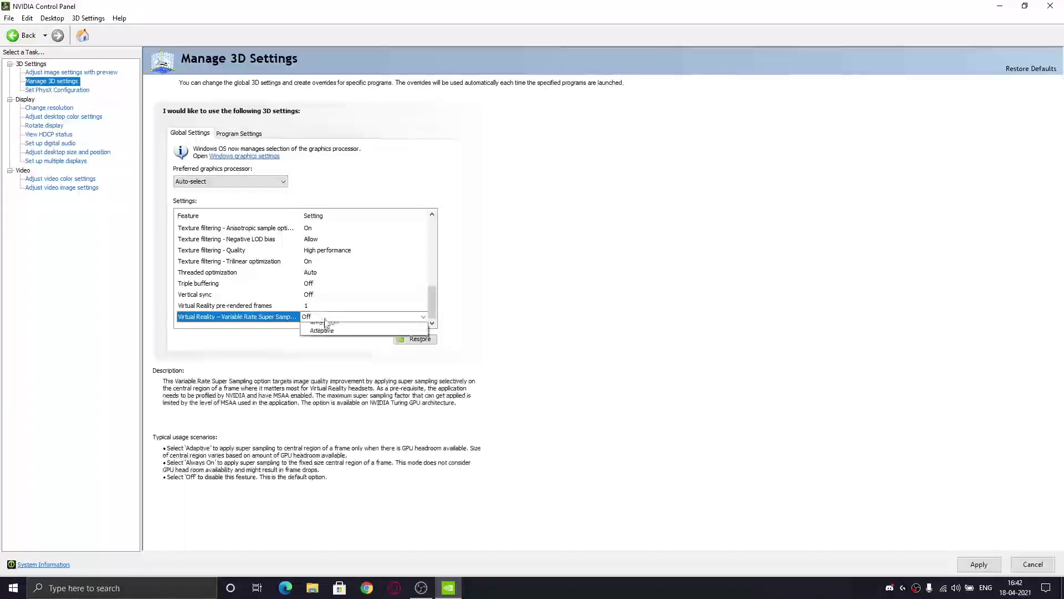
# - Keep Virtual Reality – Variable Rate Super Sampling set to Off
pyautogui.click(313, 321)
pyautogui.click(320, 326)
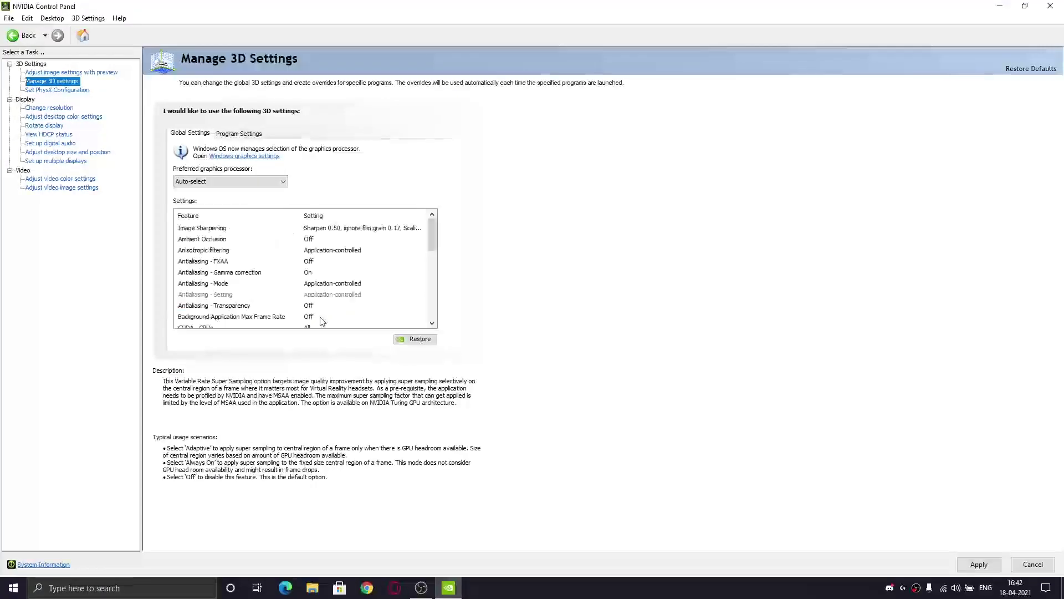
pyautogui.click(333, 319)
pyautogui.click(330, 332)
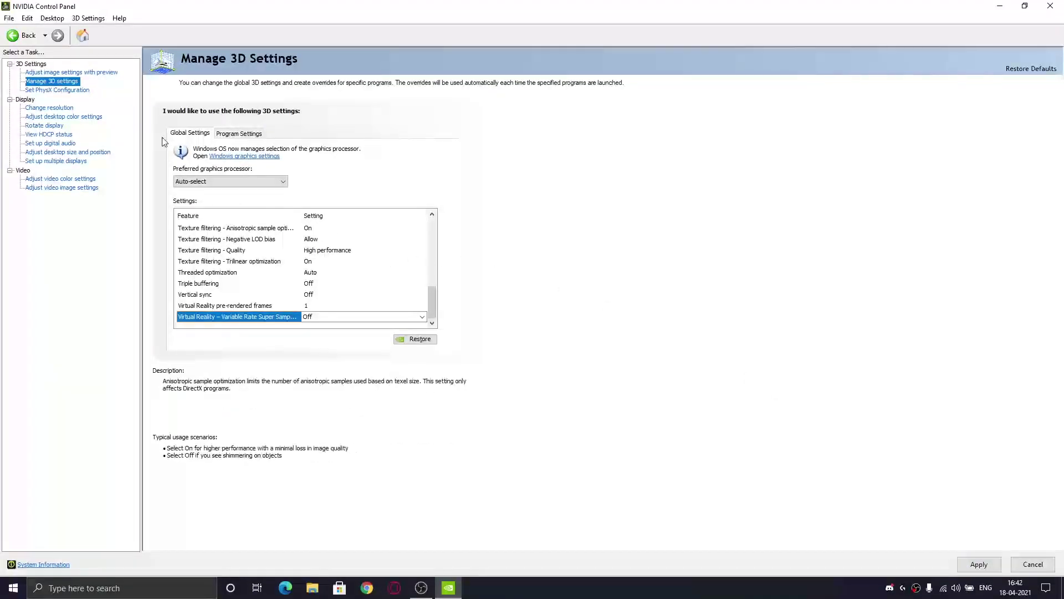
# - Apply the pending 3D setting changes while moving to the PhysX configuration page
pyautogui.click(60, 91)
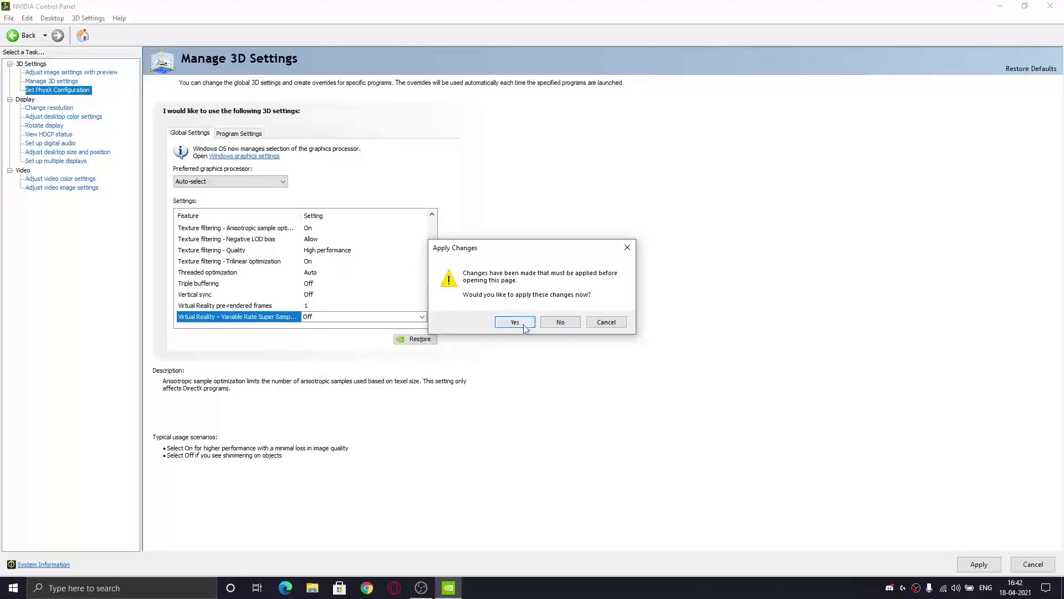
pyautogui.click(577, 322)
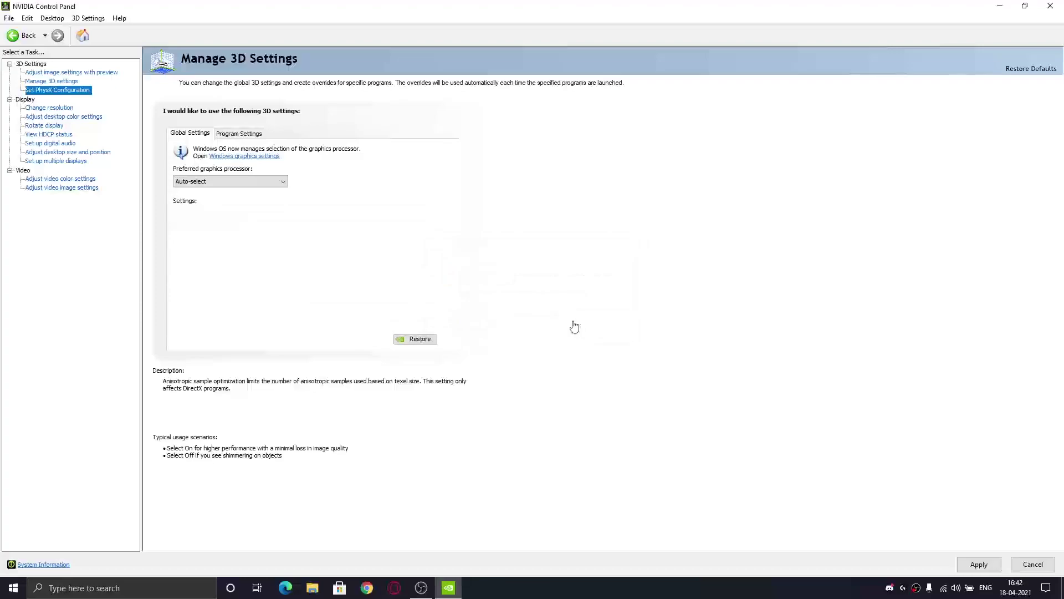
pyautogui.click(28, 82)
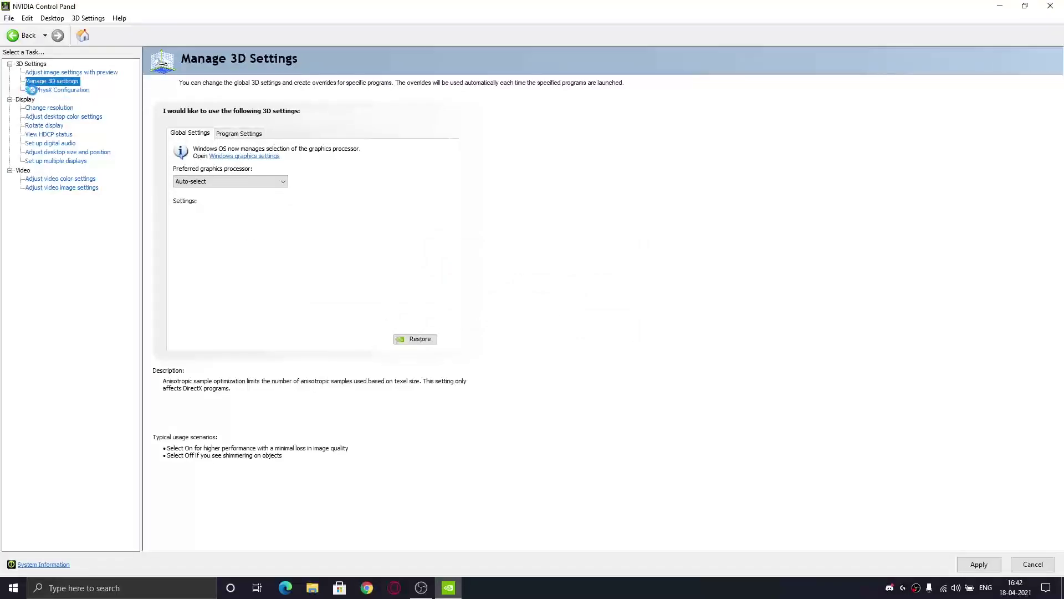
# - Select NVIDIA GeForce GTX 1650 as the PhysX processor, then close NVIDIA Control Panel
pyautogui.click(33, 89)
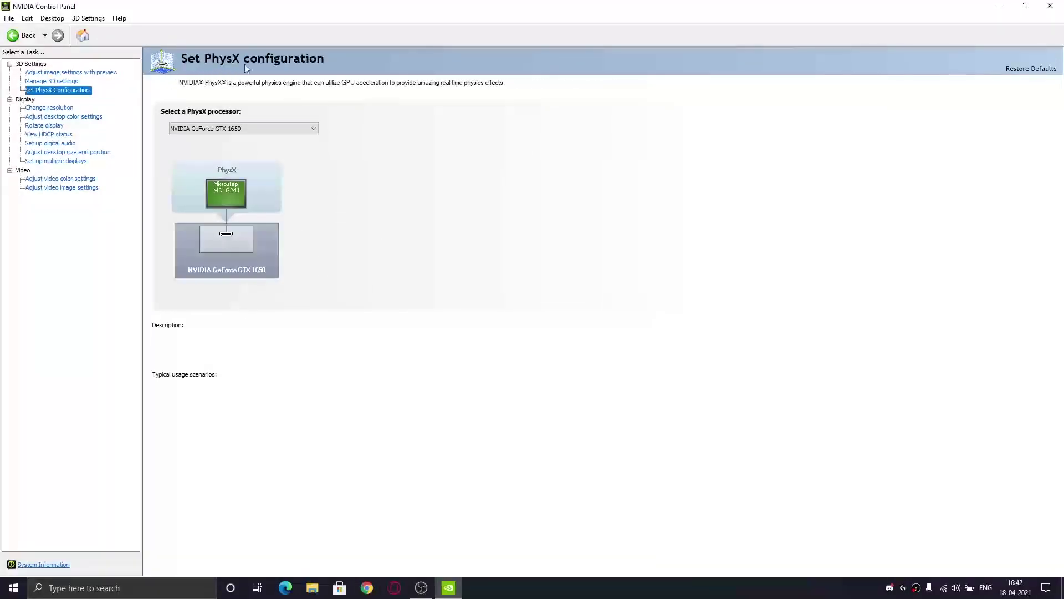
pyautogui.click(260, 131)
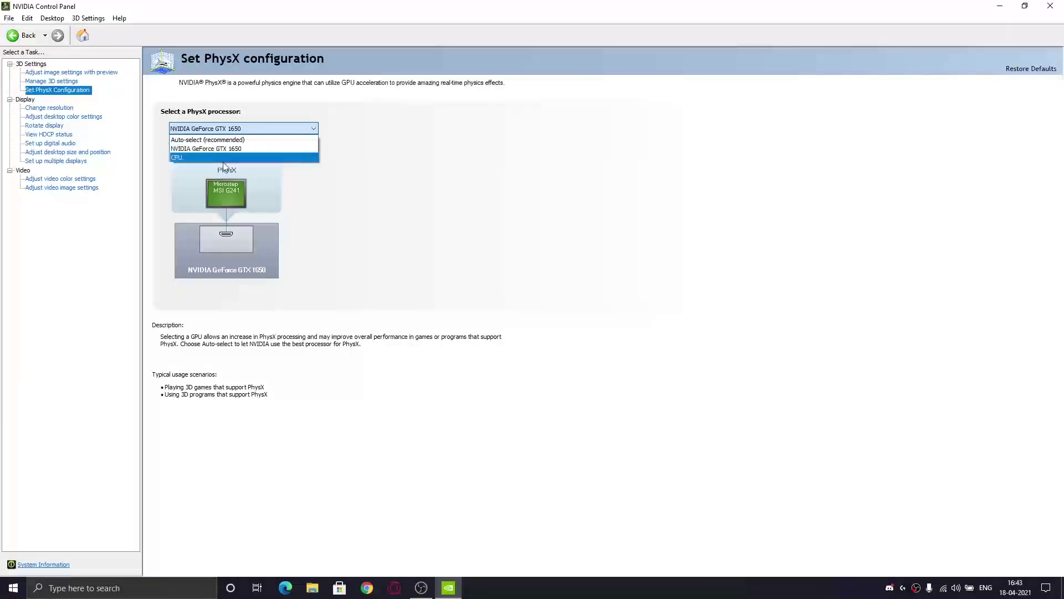
pyautogui.click(212, 158)
pyautogui.click(215, 129)
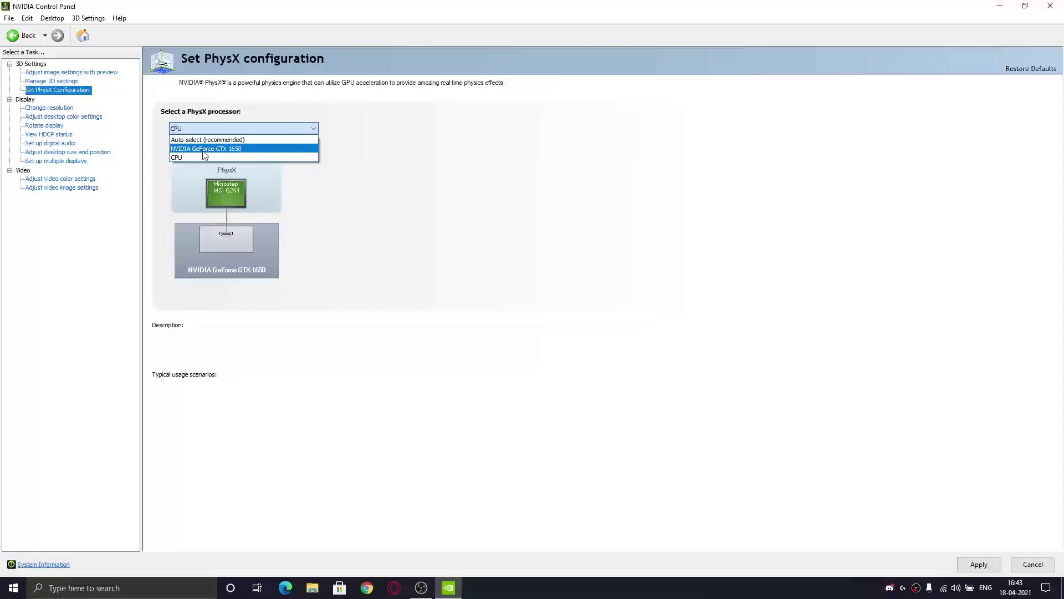
pyautogui.click(203, 150)
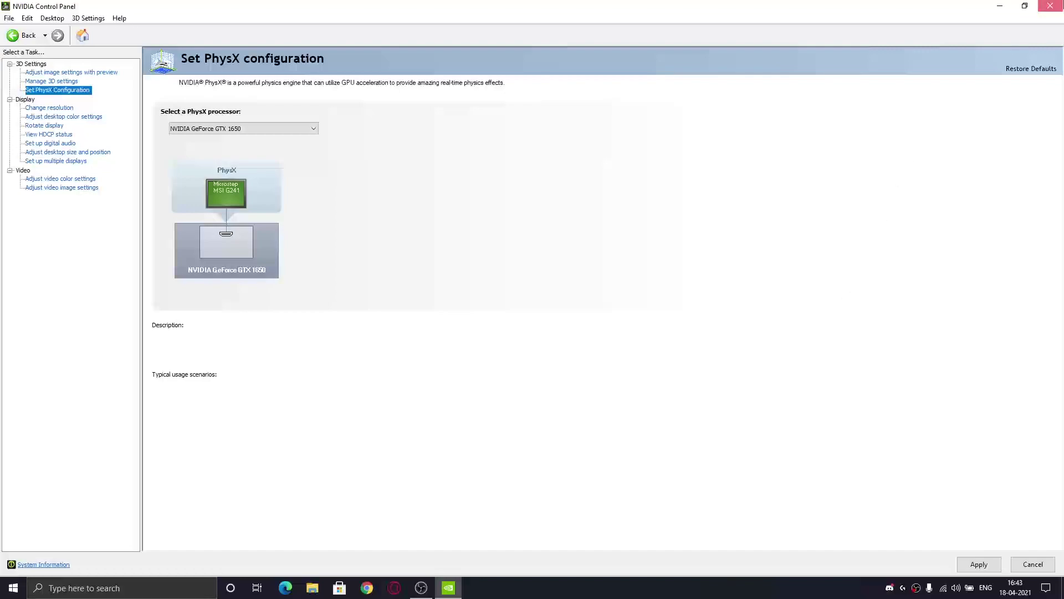
pyautogui.click(1050, 6)
# - Buy the Leer ability and a Sheriff in Valorant, then sell the Sheriff back
pyautogui.click(553, 316)
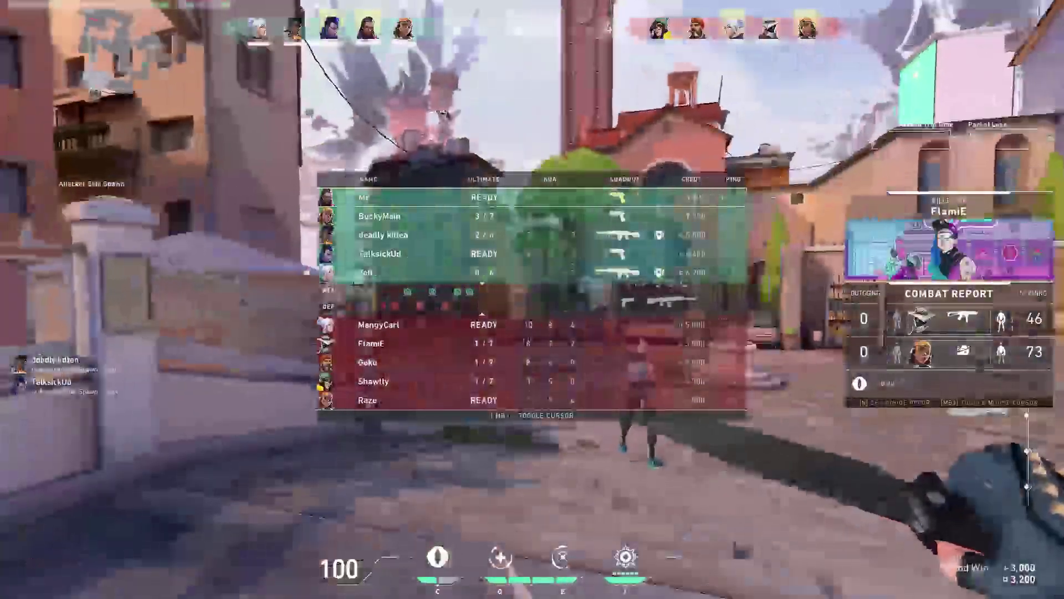
pyautogui.press('b')
pyautogui.click(321, 499)
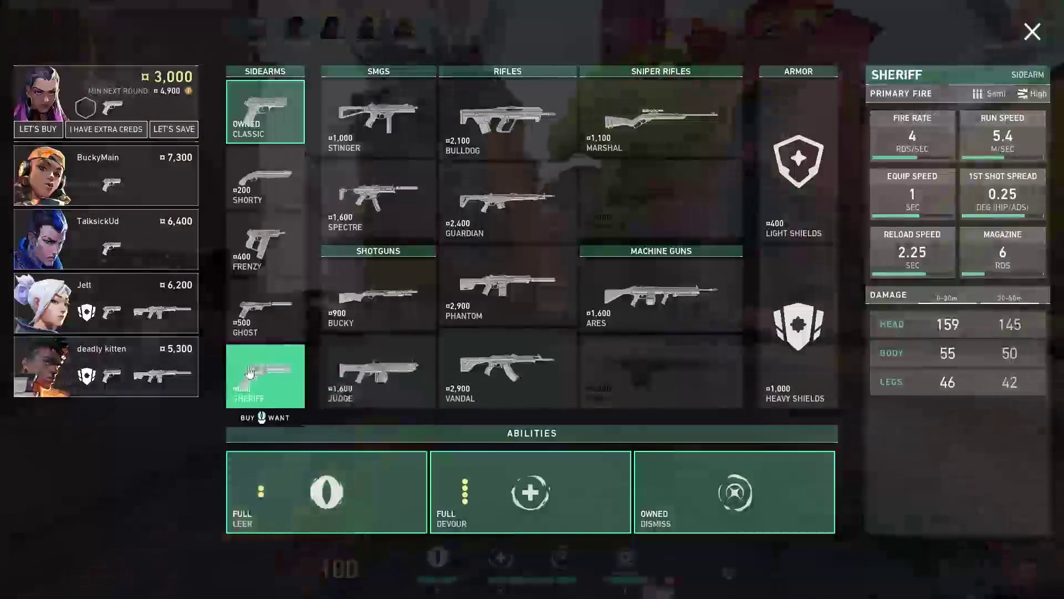
pyautogui.click(250, 372)
pyautogui.press('b')
pyautogui.press('b')
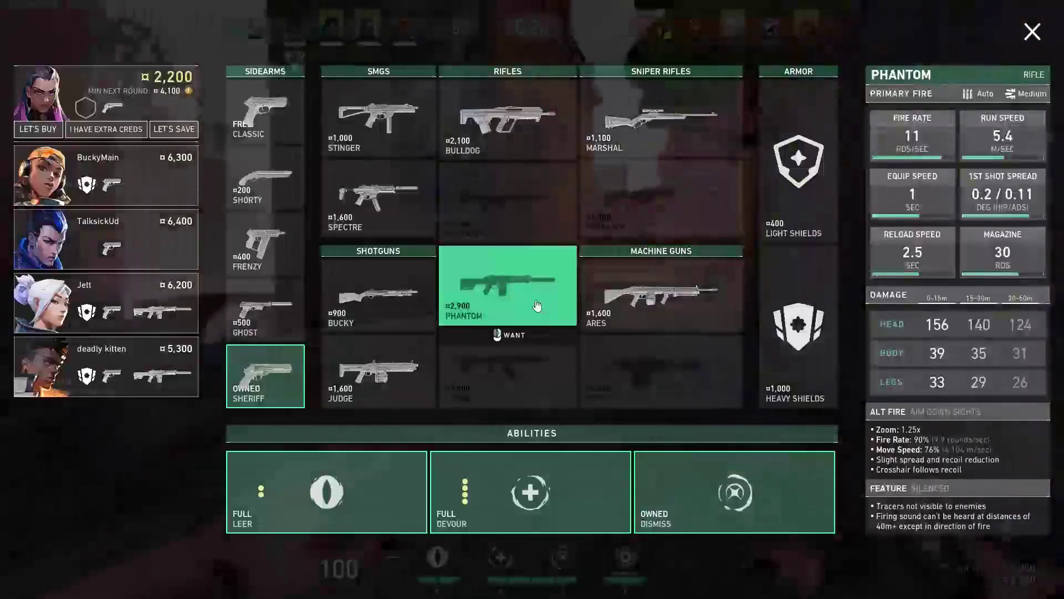
pyautogui.click(255, 372)
pyautogui.press('b')
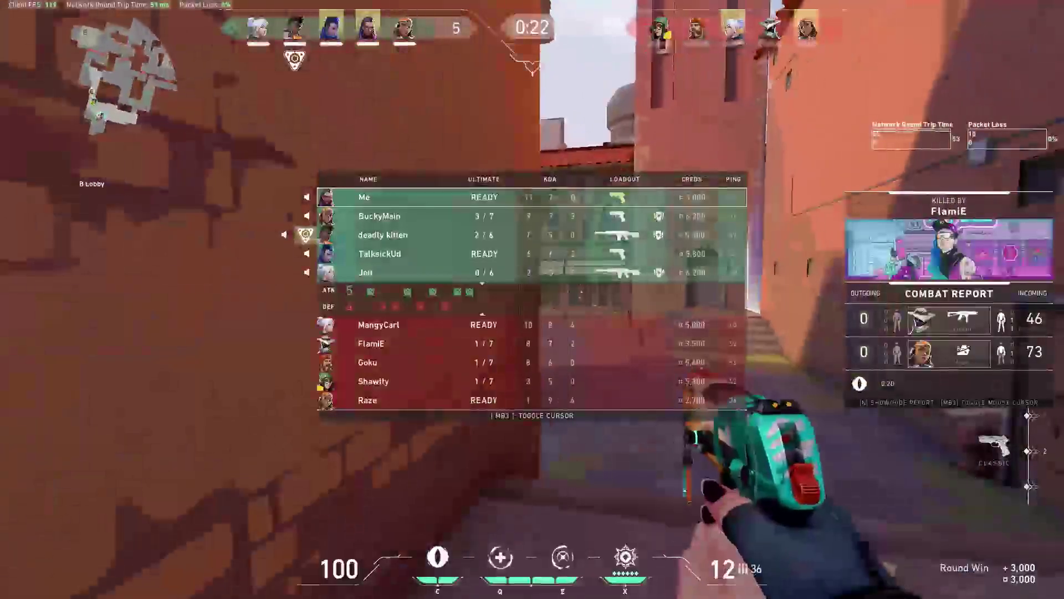
# - Check the scoreboard and buy menu without purchasing anything else
pyautogui.press('3')
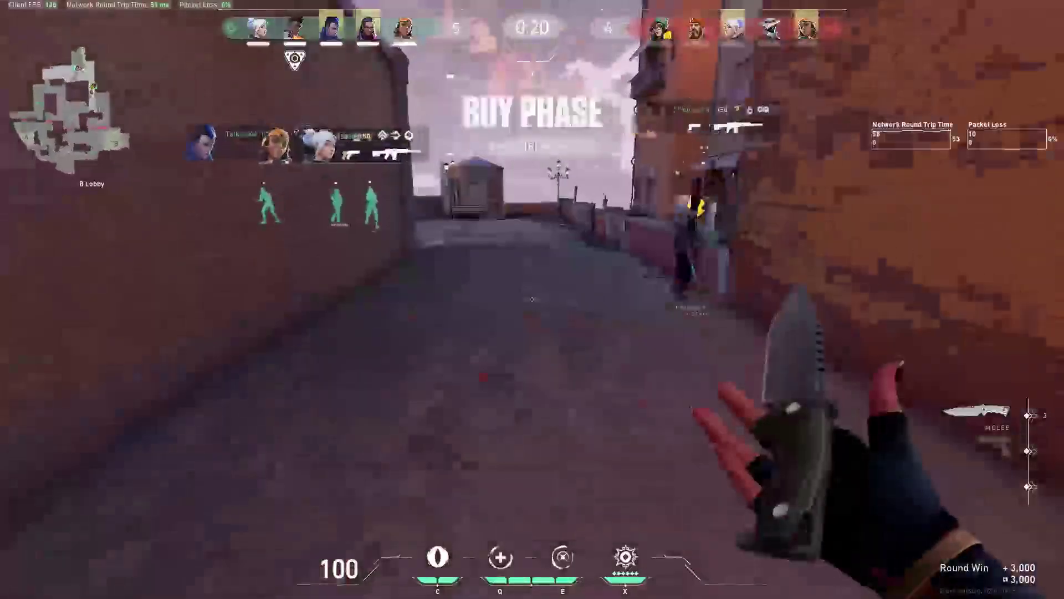
pyautogui.press('Tab')
pyautogui.press('Tab')
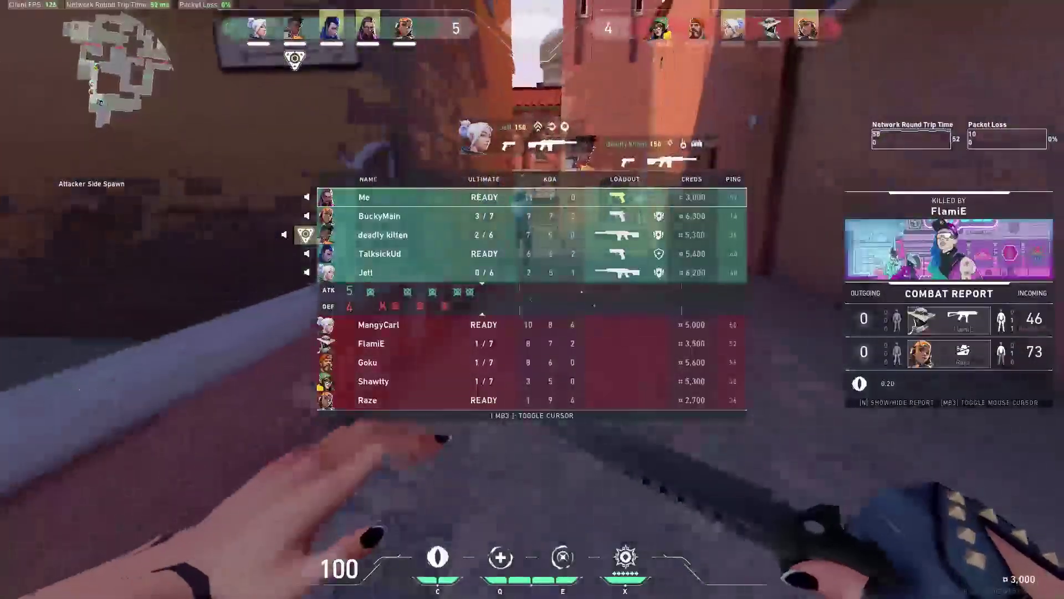
pyautogui.press('b')
pyautogui.press('Tab')
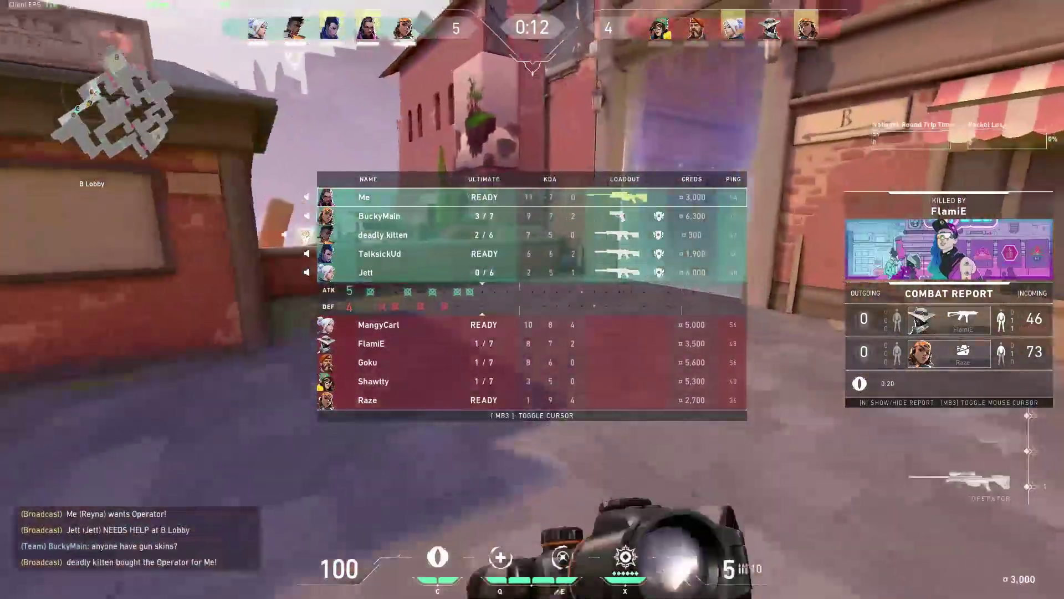
pyautogui.press('b')
pyautogui.press('Tab')
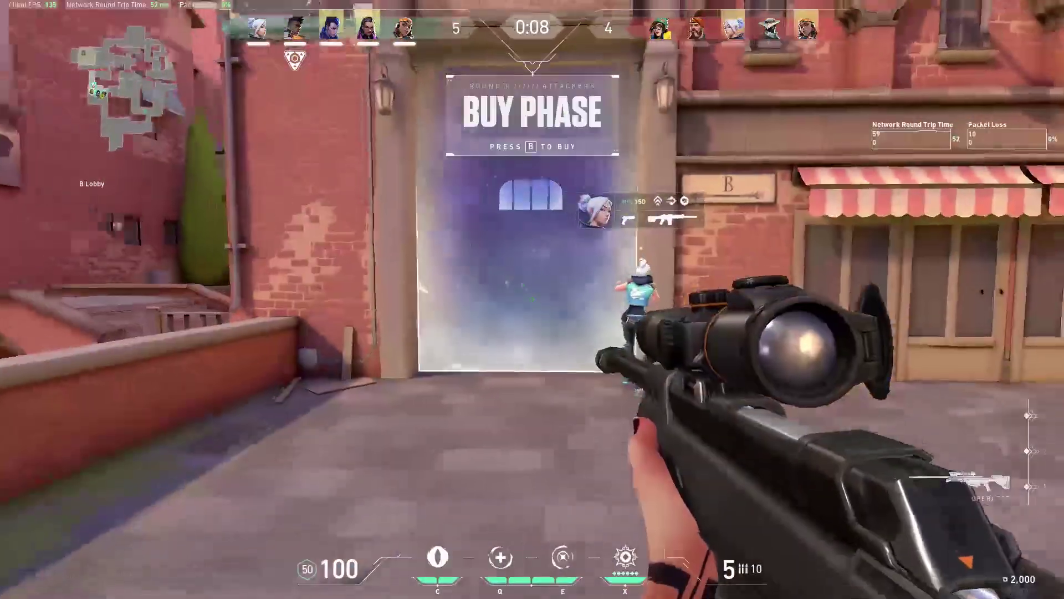
pyautogui.press('b')
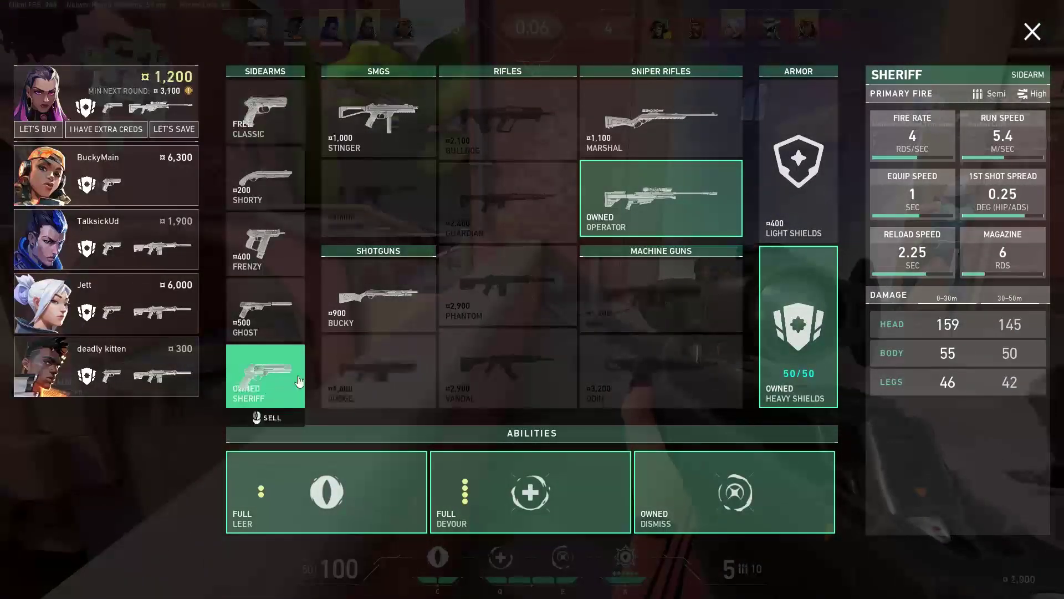
pyautogui.press('b')
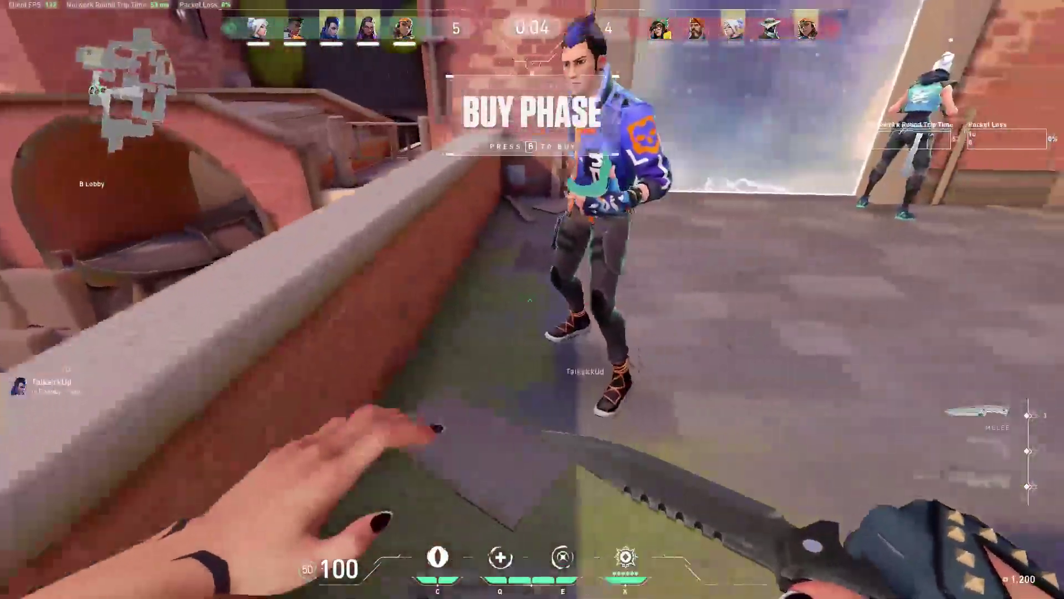
pyautogui.press('Tab')
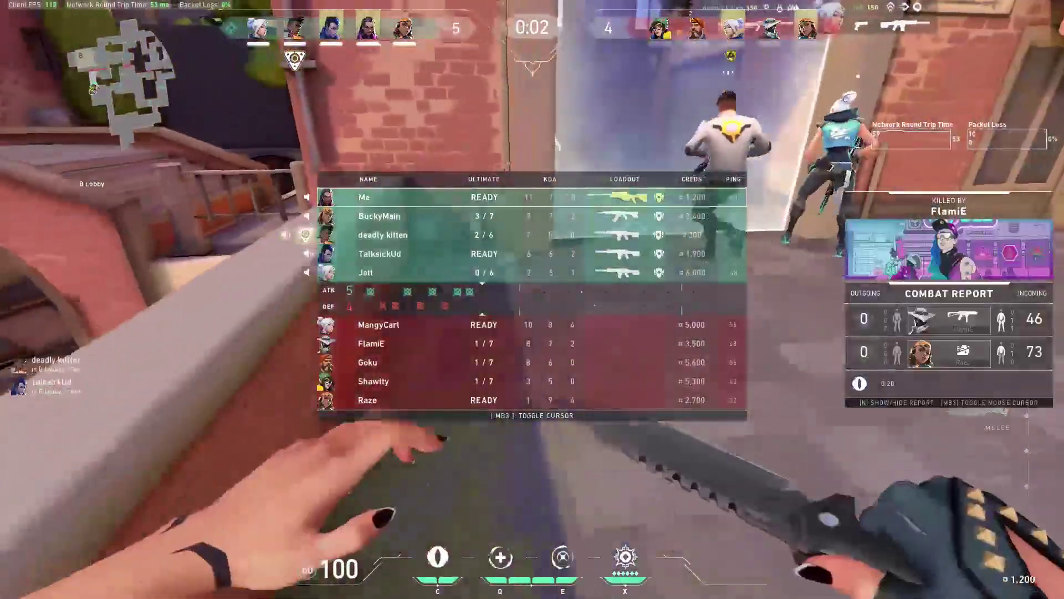
# - Scope in with the Operator and shoot the enemy in the archway to win the round 6–4
pyautogui.press('1')
pyautogui.press('3')
pyautogui.press('1')
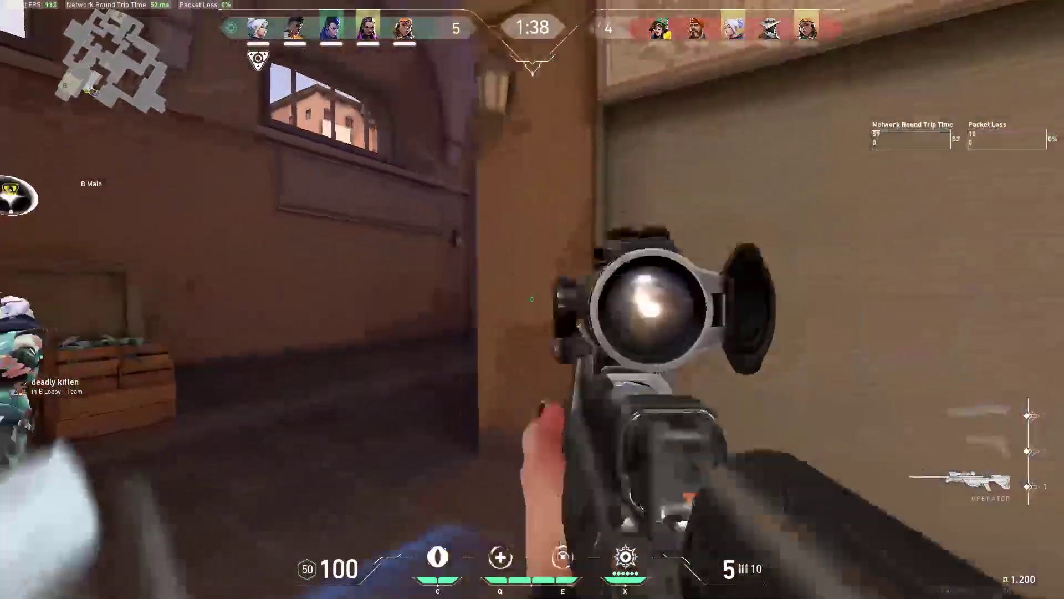
pyautogui.rightClick(533, 299)
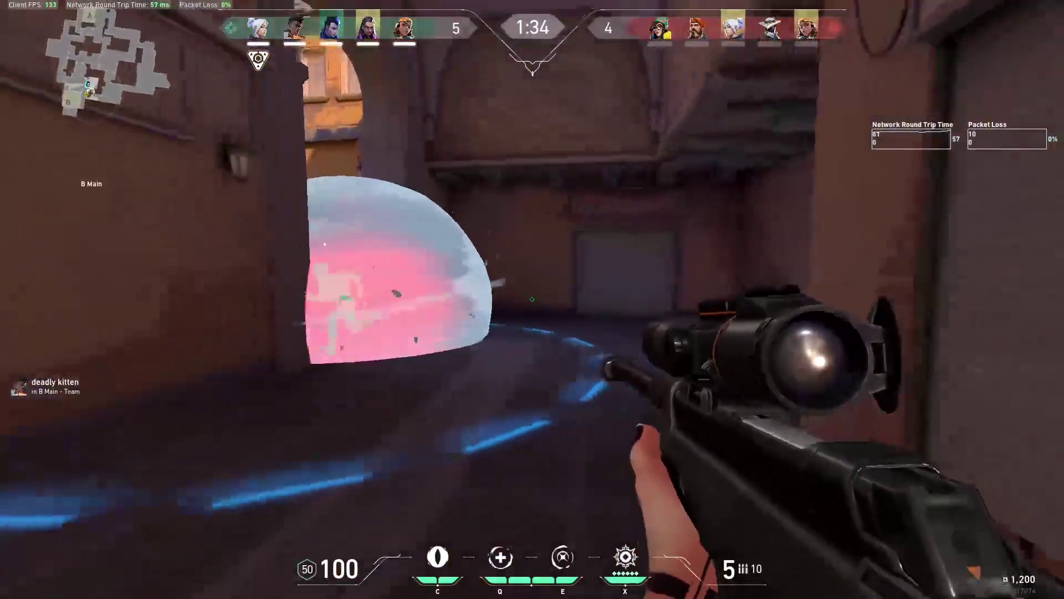
pyautogui.press('Tab')
pyautogui.click(532, 299)
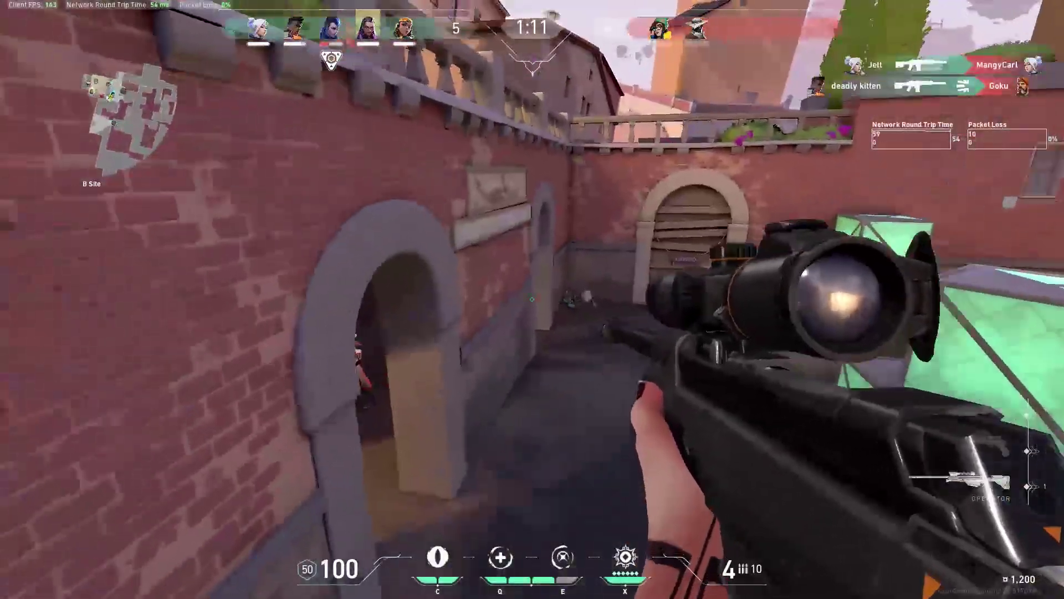
pyautogui.click(532, 300)
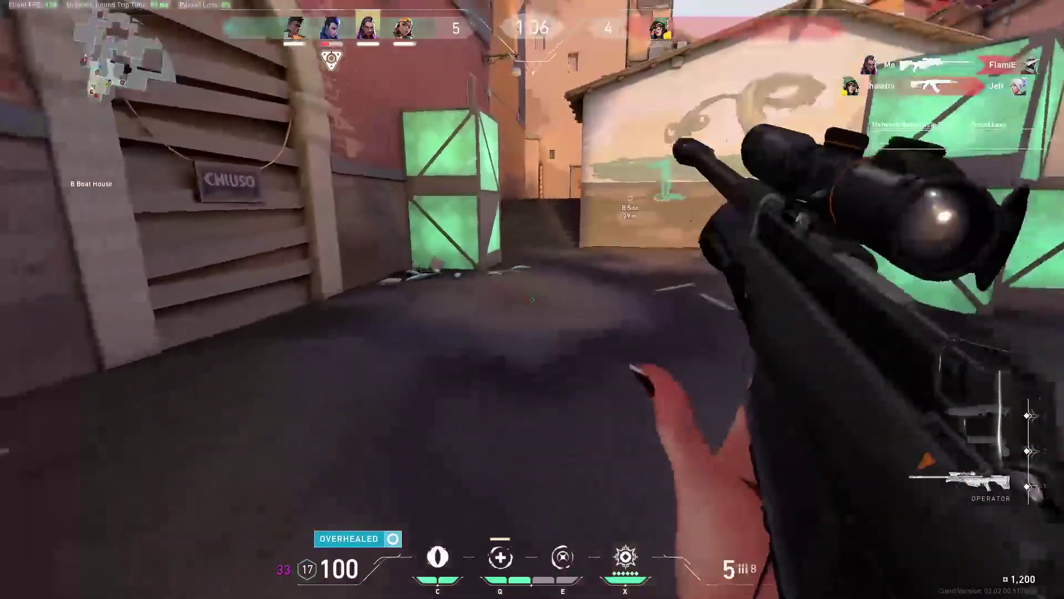
pyautogui.press('Tab')
pyautogui.press('3')
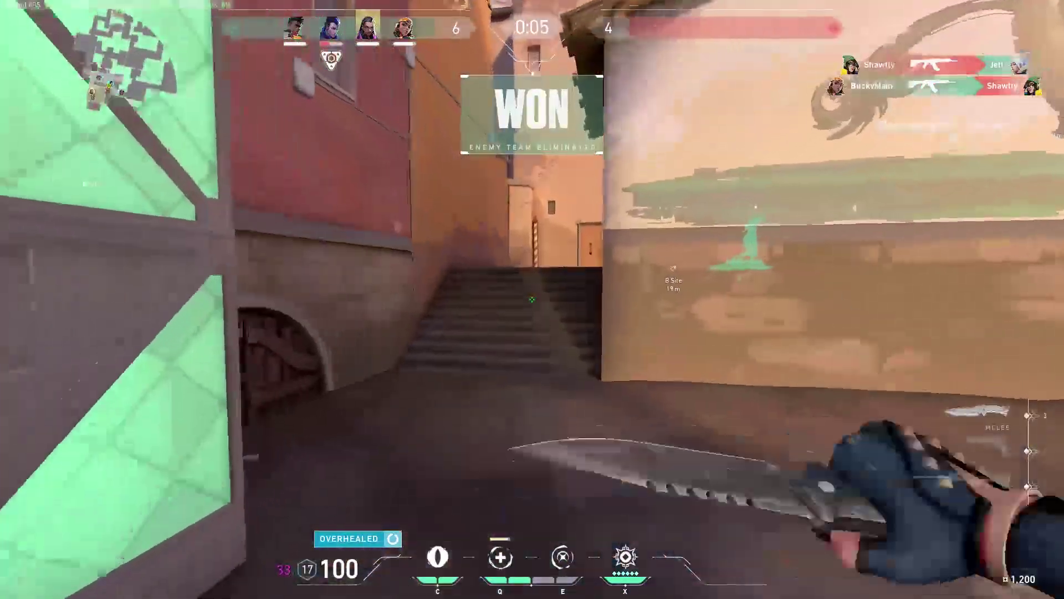